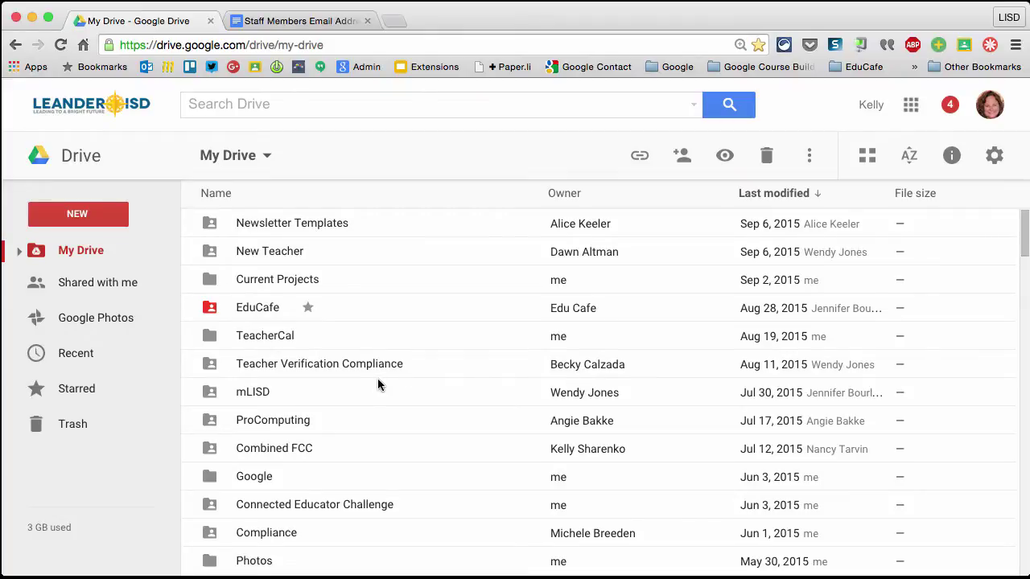
Create a new blank Google Form from Drive's New > More menu.
click(68, 220)
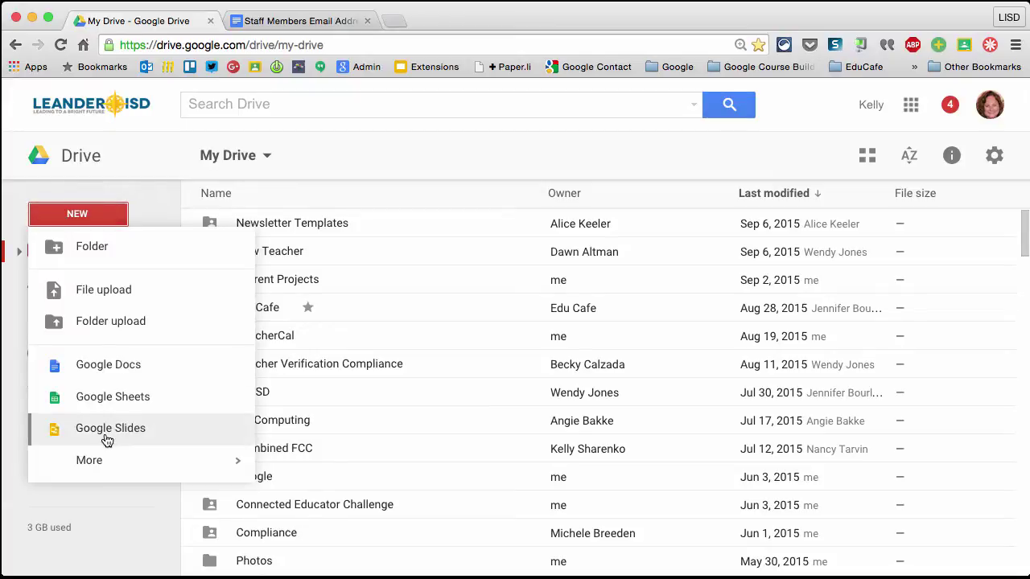
mouse_move(111, 462)
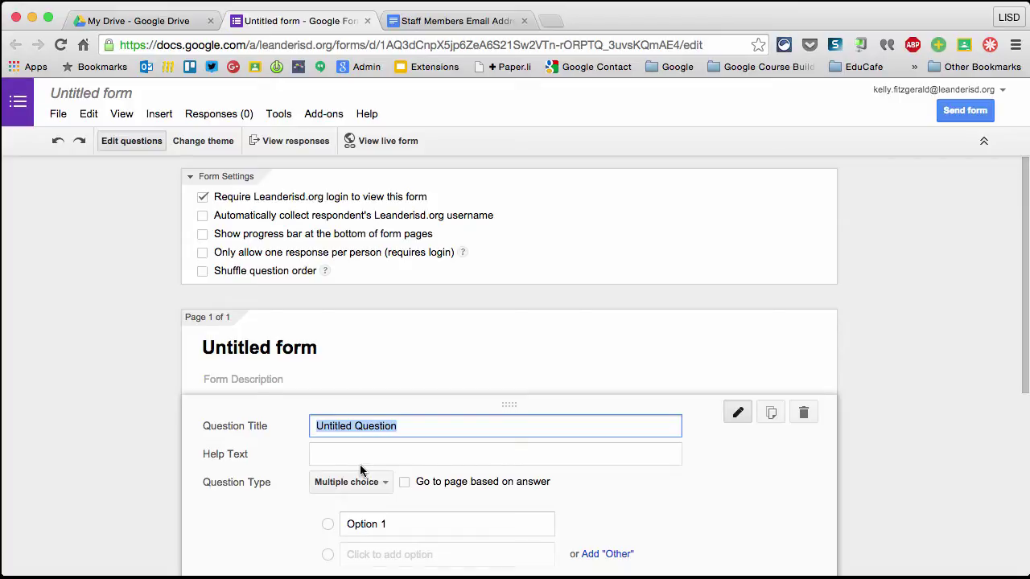
Title the form 'Learning Walks' and automatically collect respondents' usernames.
click(280, 352)
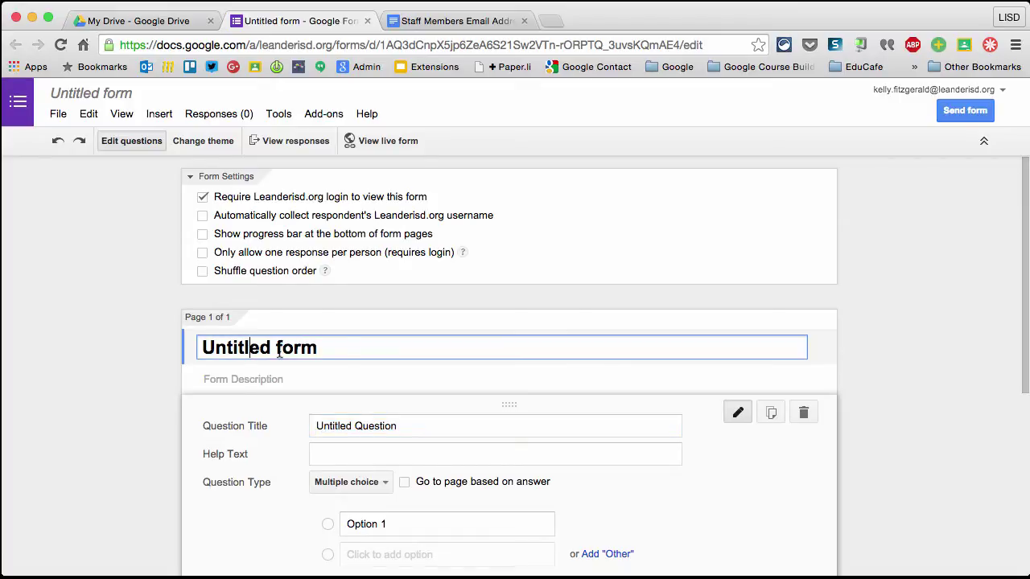
triple_click(342, 352)
text(Learning Walks)
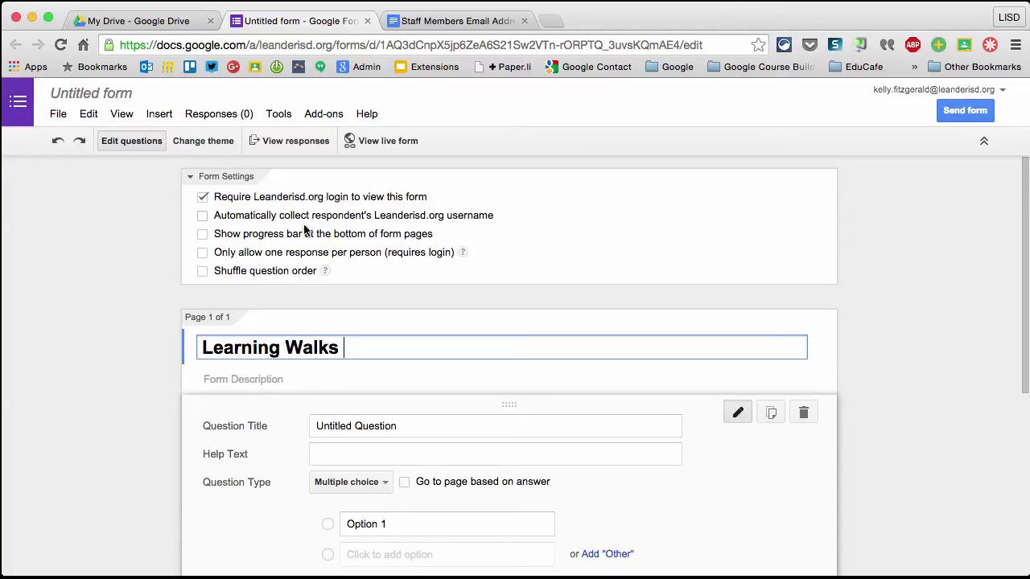
click(202, 216)
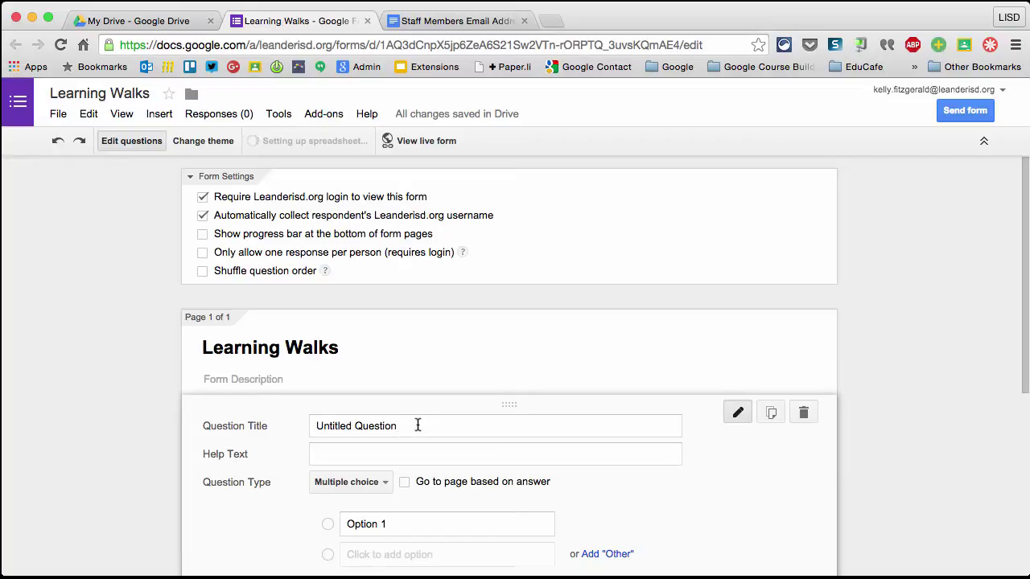
Replace the first question's title with 'Teacher Being Observed'.
click(415, 425)
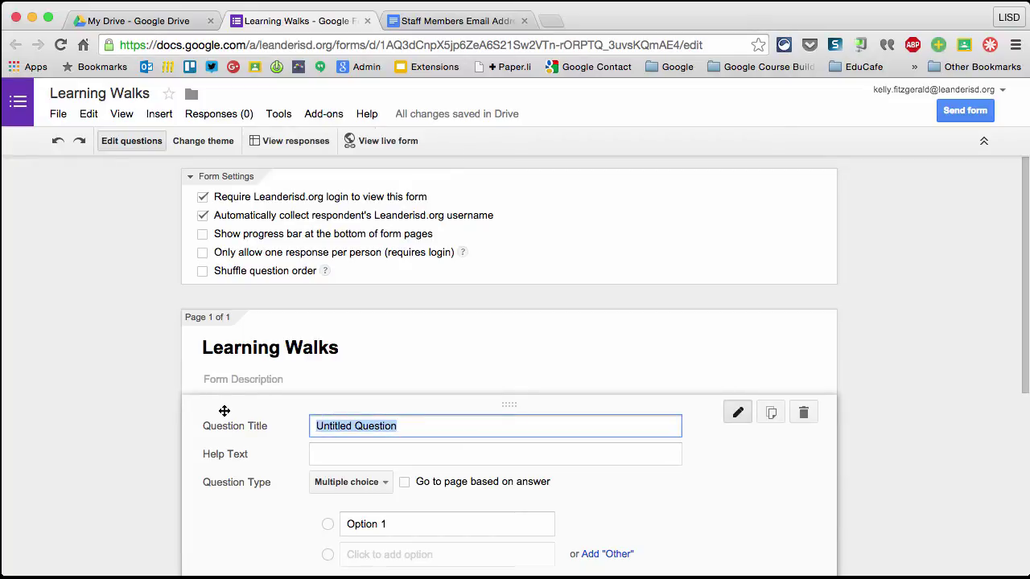
text(Teacher)
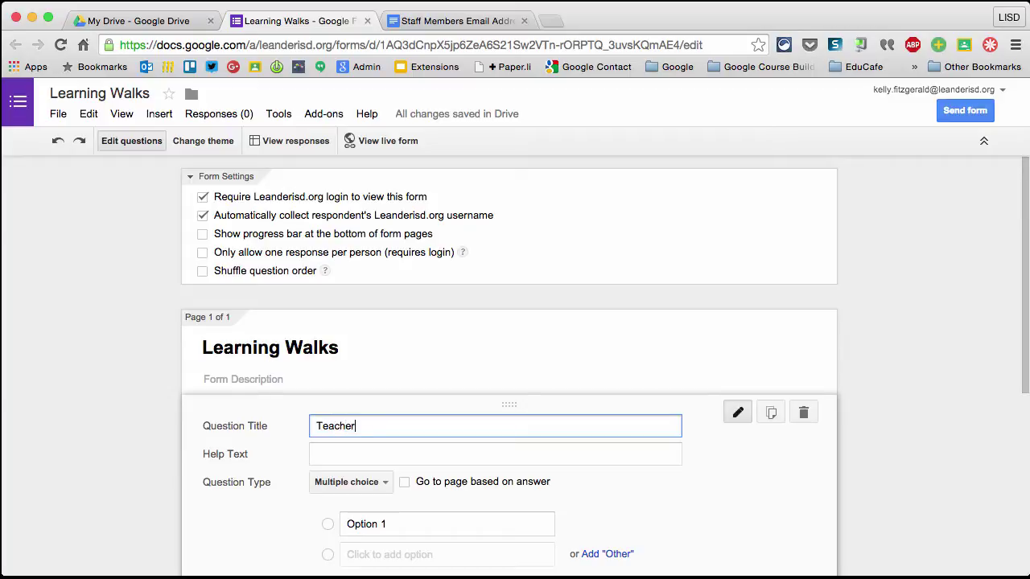
text( Being Observed)
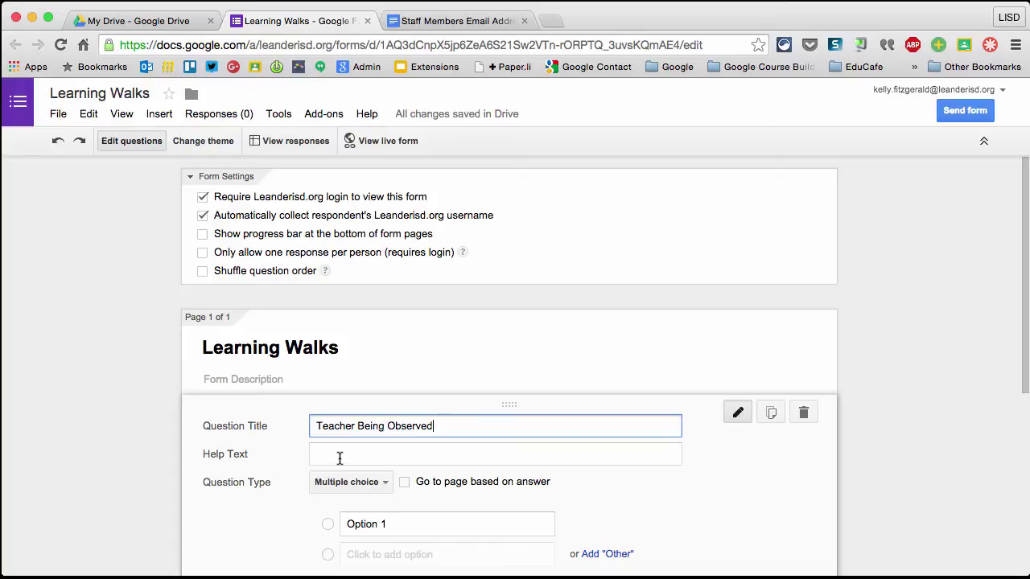
Select the four addresses in the Staff Members Email Addresses document.
click(460, 20)
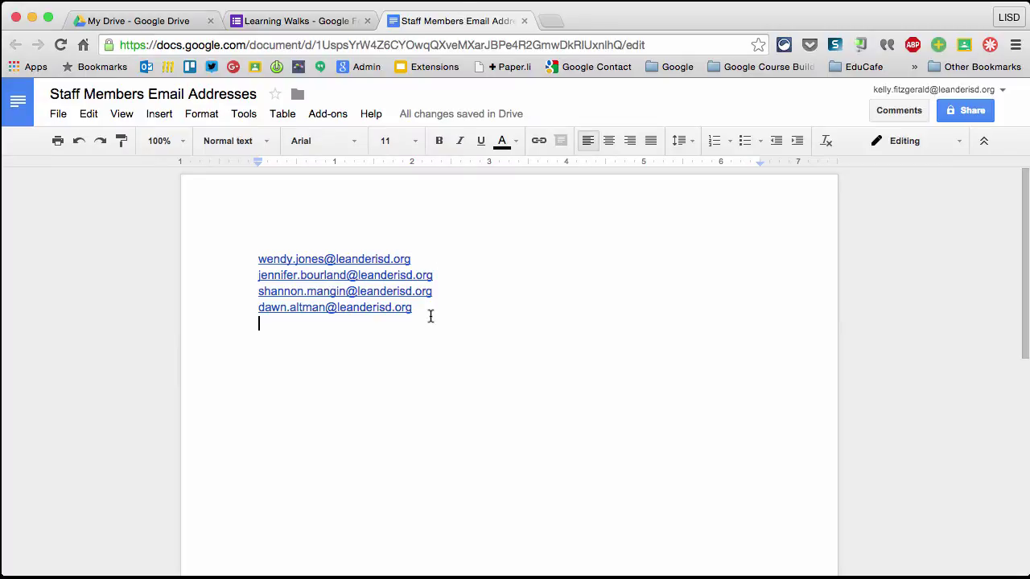
drag(413, 307, 198, 259)
key(super+c)
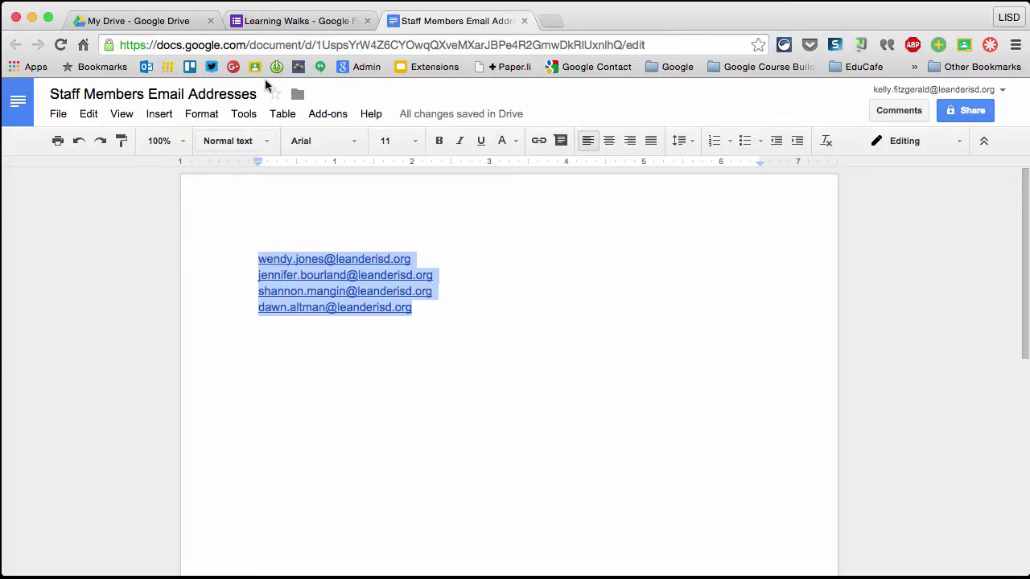
Make 'Teacher Being Observed' a dropdown whose options are the four pasted staff emails.
click(269, 25)
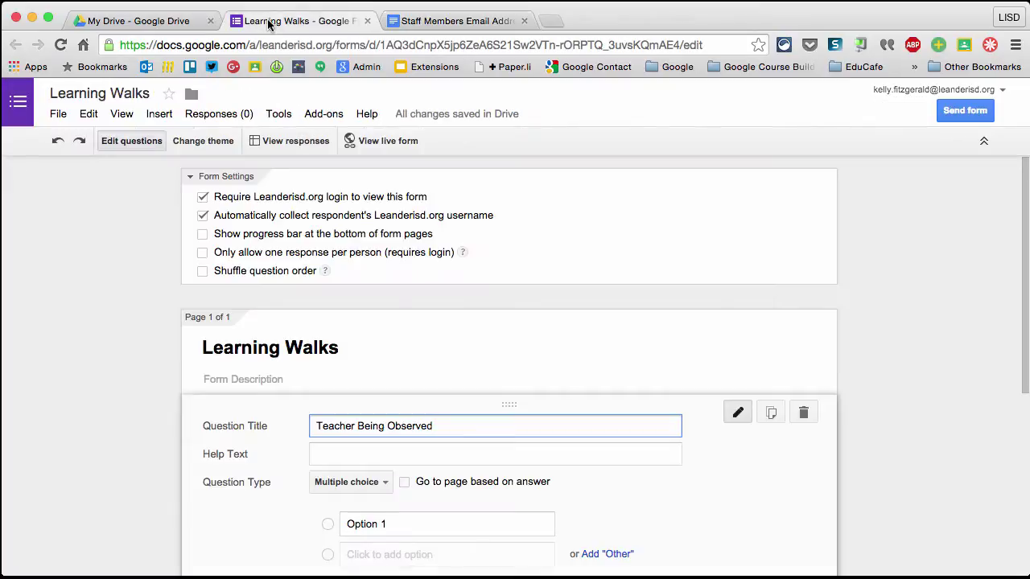
scroll(426, 370, down, 2)
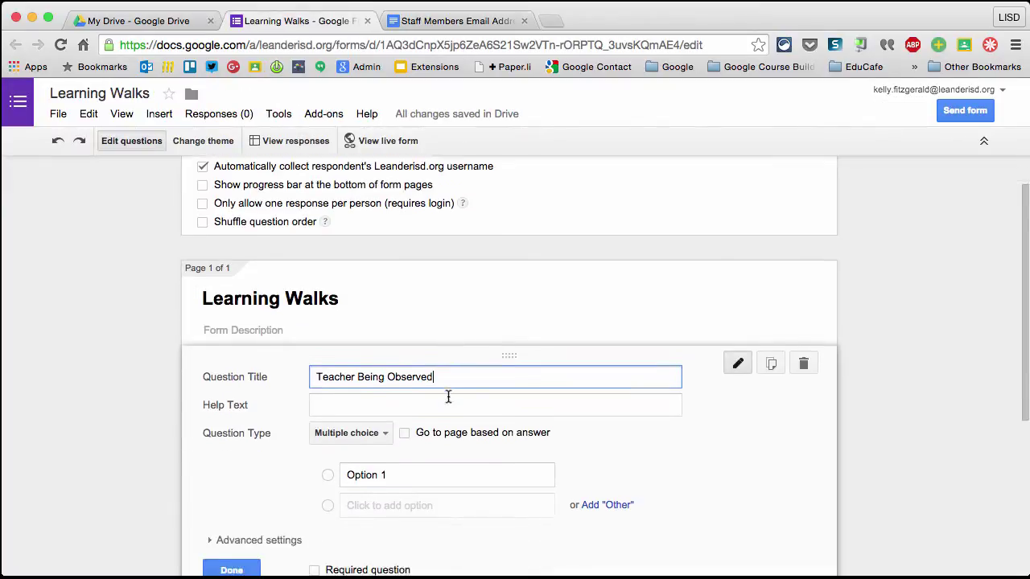
click(387, 412)
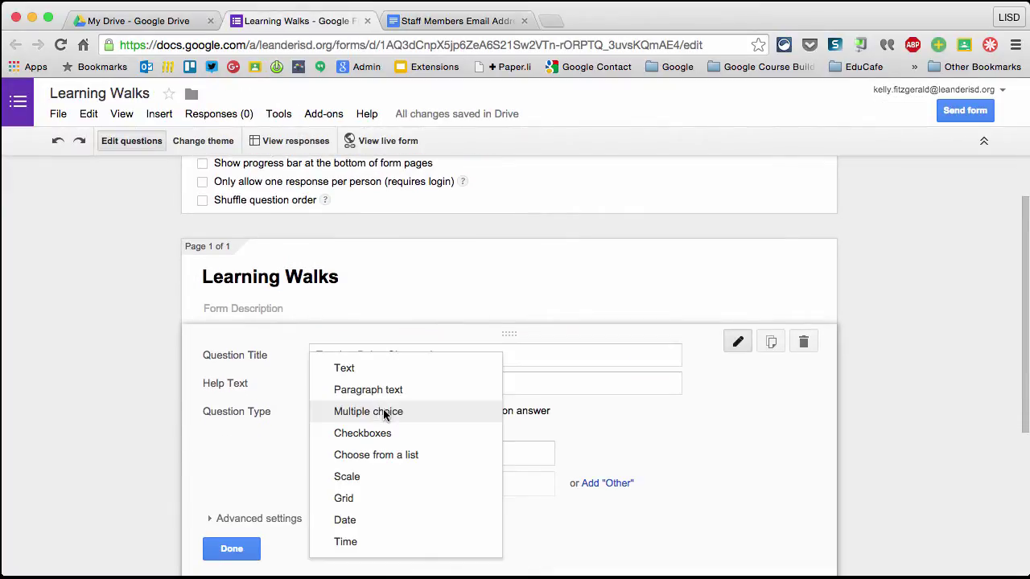
click(376, 455)
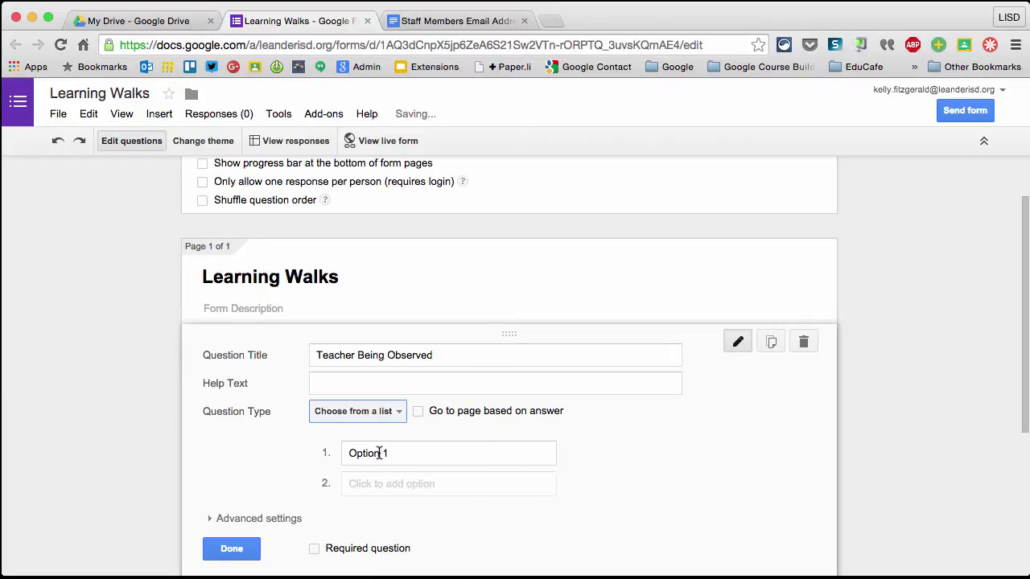
click(353, 456)
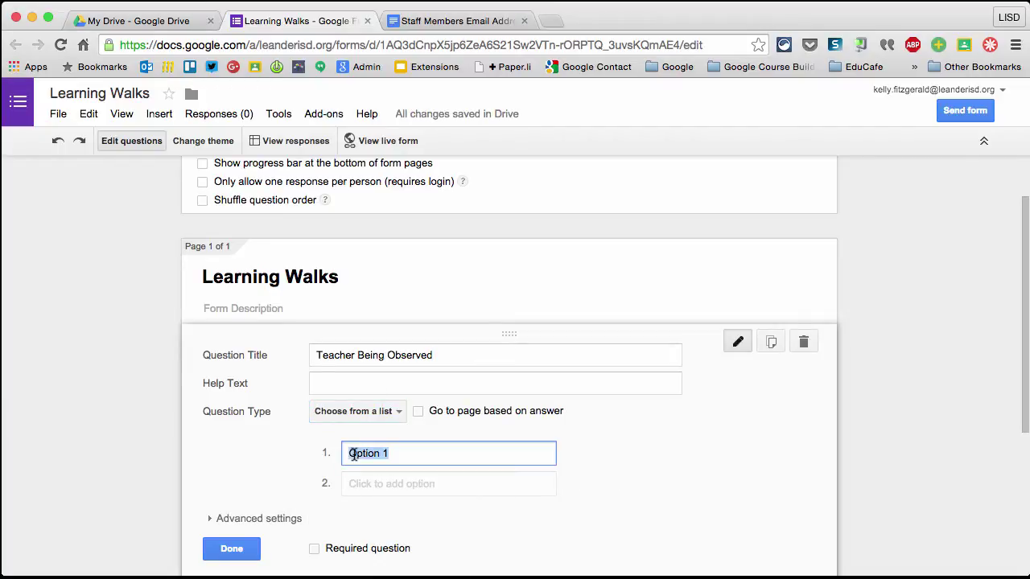
key(super+v)
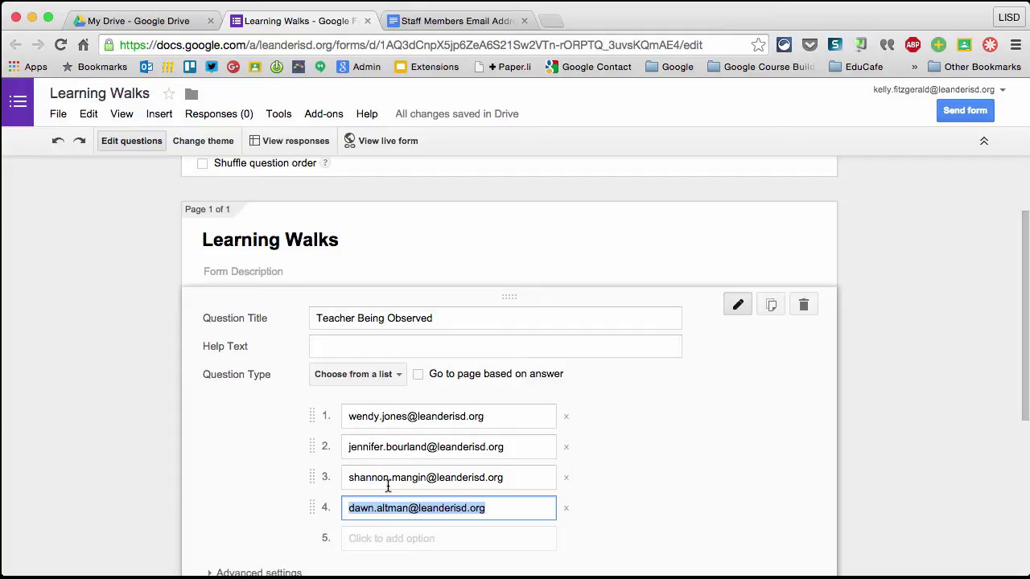
click(278, 486)
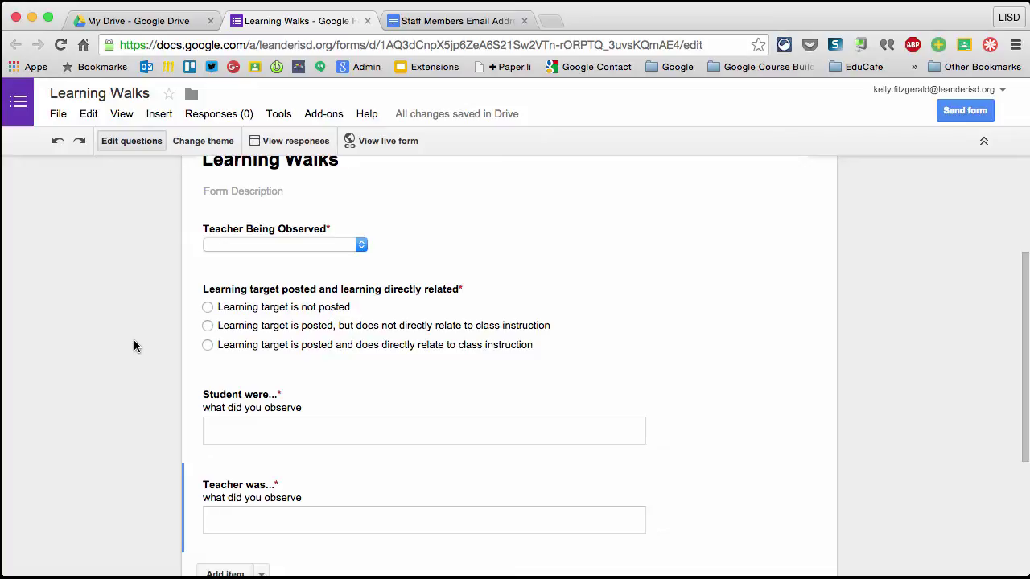
Open the Learning Walks (Responses) spreadsheet from the form's responses options.
click(211, 119)
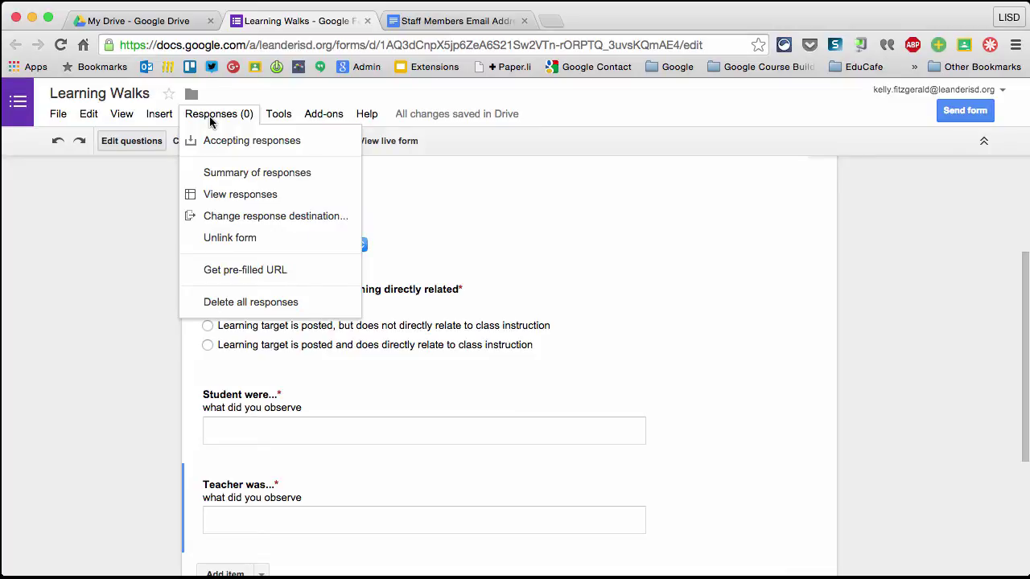
click(256, 195)
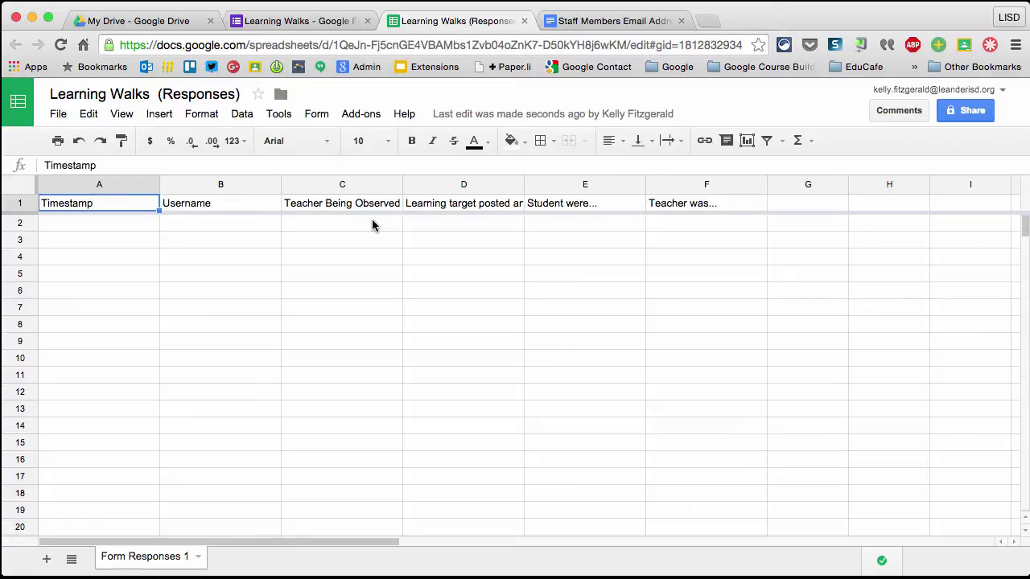
Create a new blank Google Doc in Drive titled 'Learning Walk Observation'.
click(174, 29)
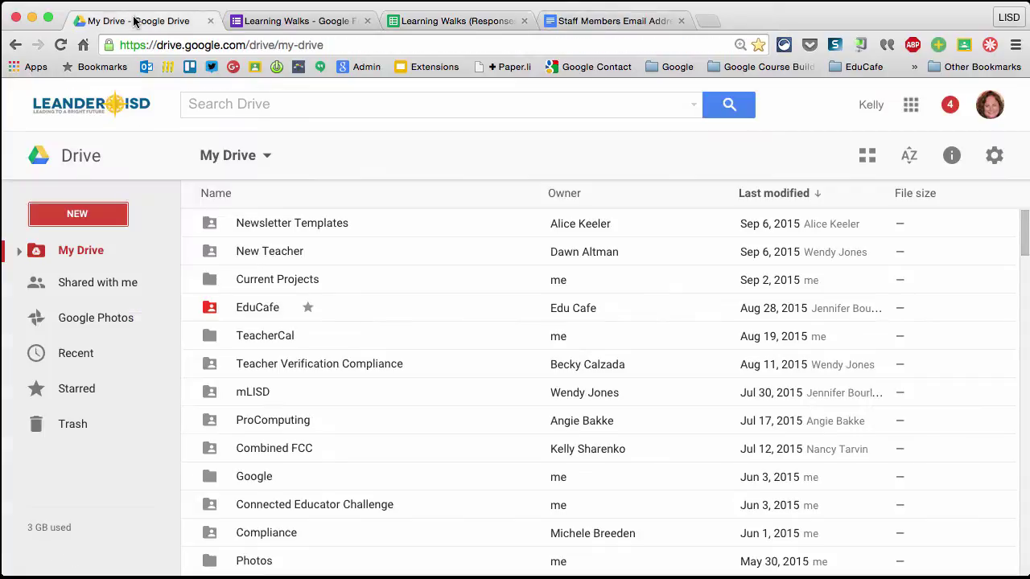
click(58, 216)
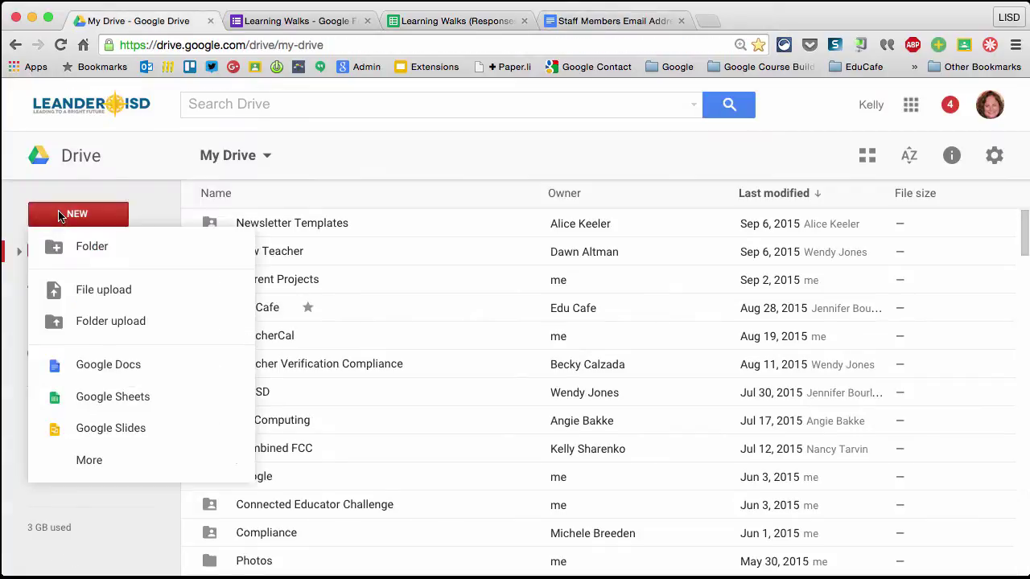
click(105, 367)
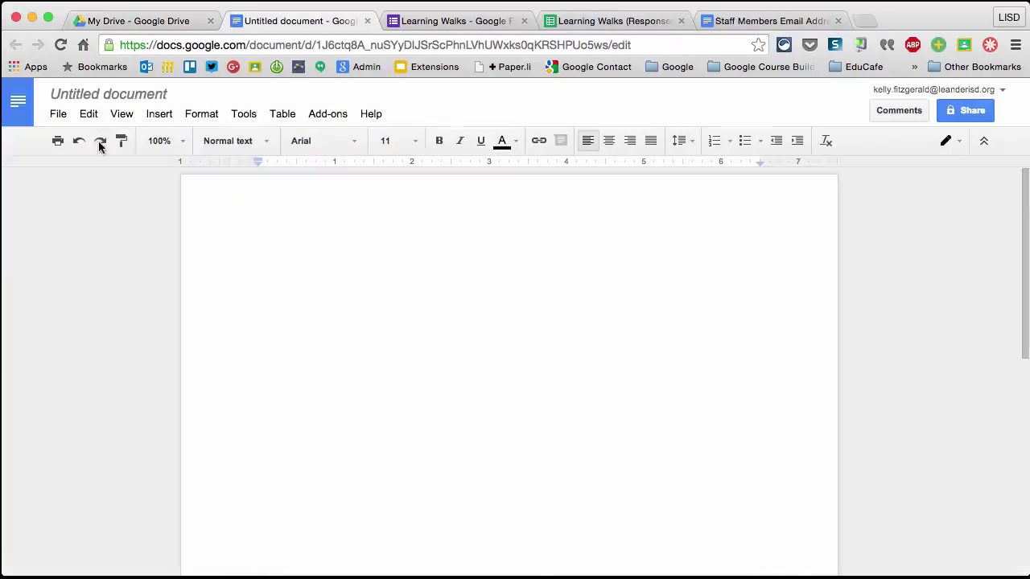
click(95, 93)
text(Learning Walk Observation)
key(Return)
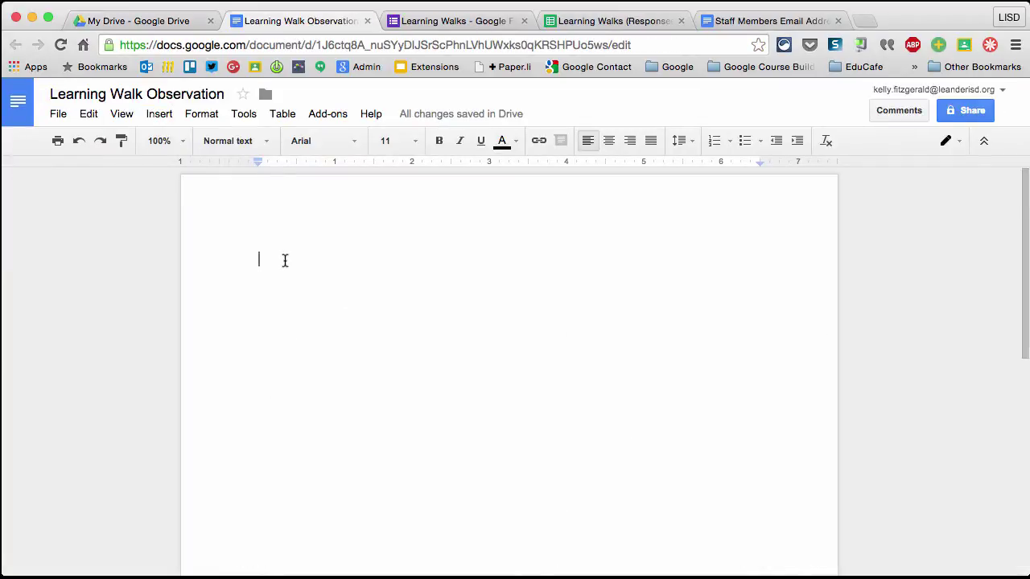
click(618, 21)
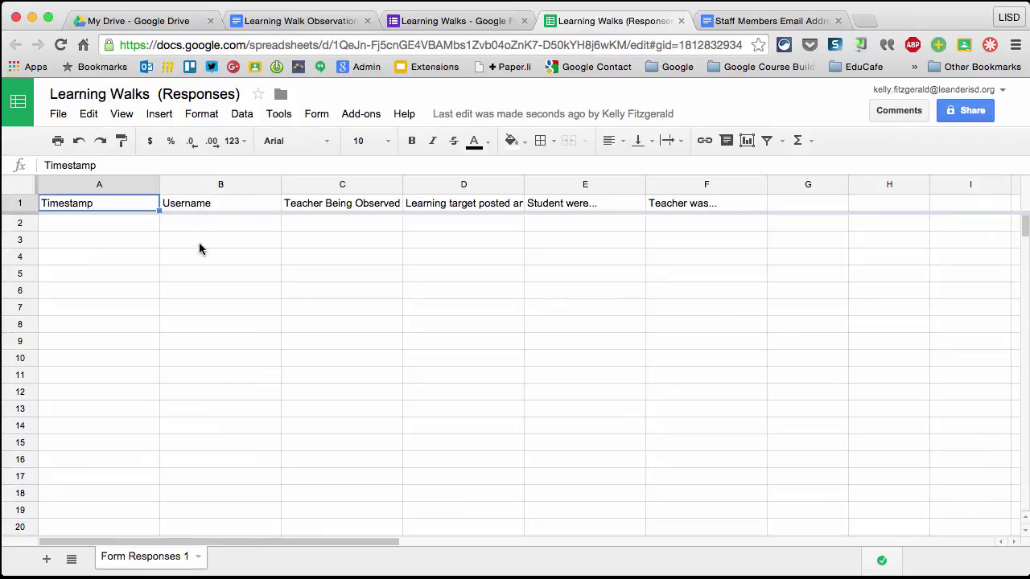
Type 'You were observed by: <<Username>>' using the Username header copied from cell B1.
click(274, 23)
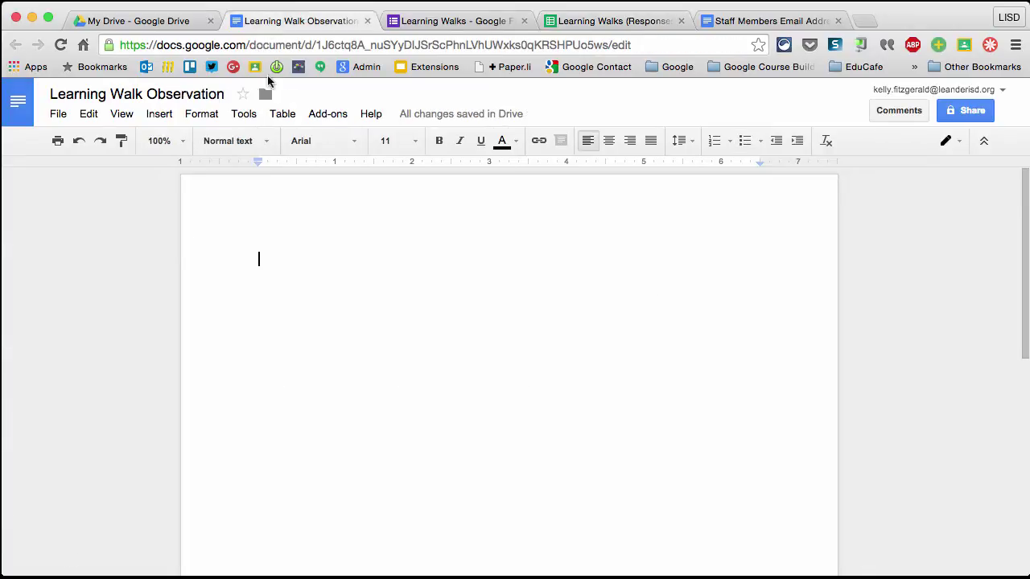
text(You )
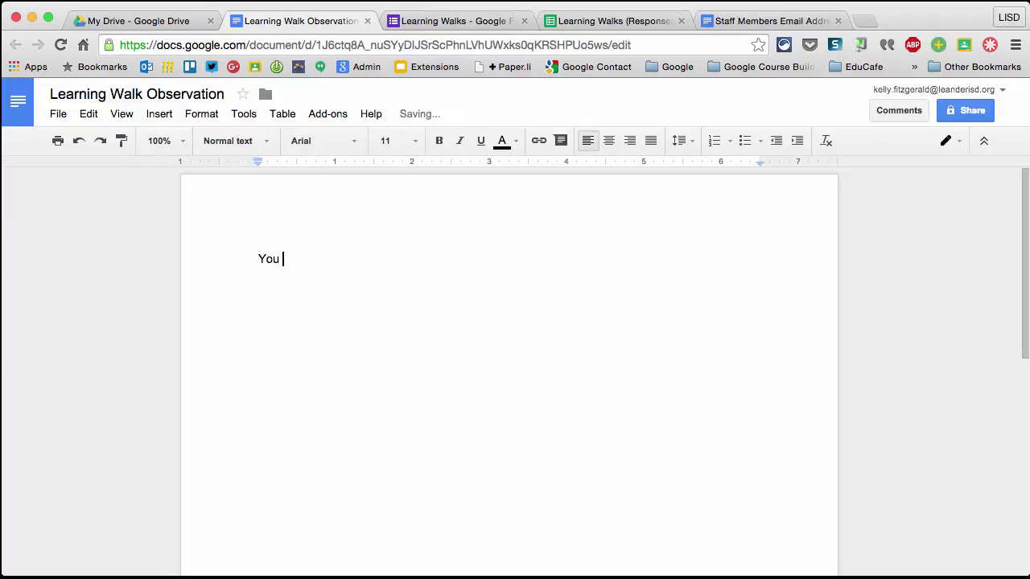
text(were observed by)
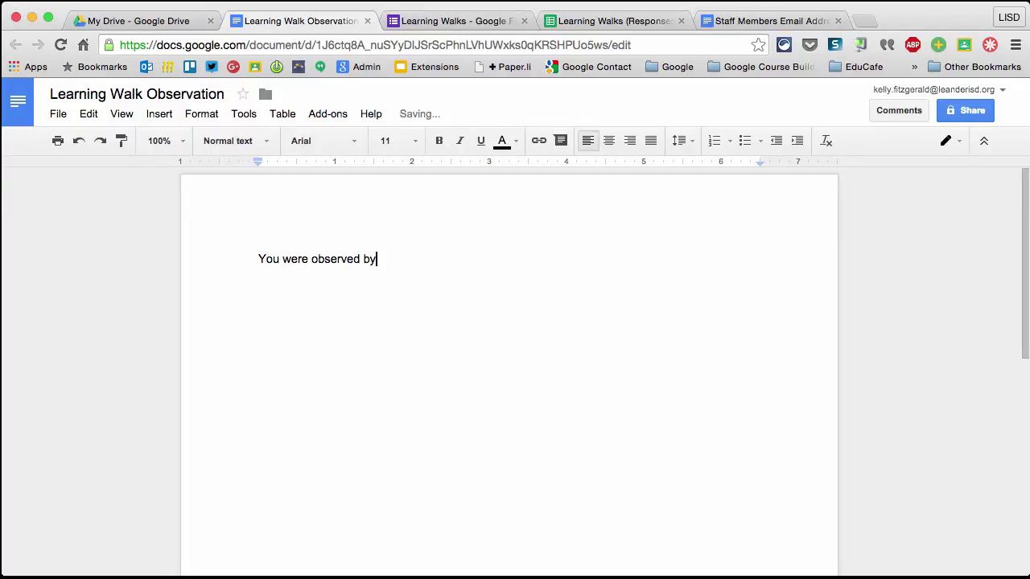
text(:)
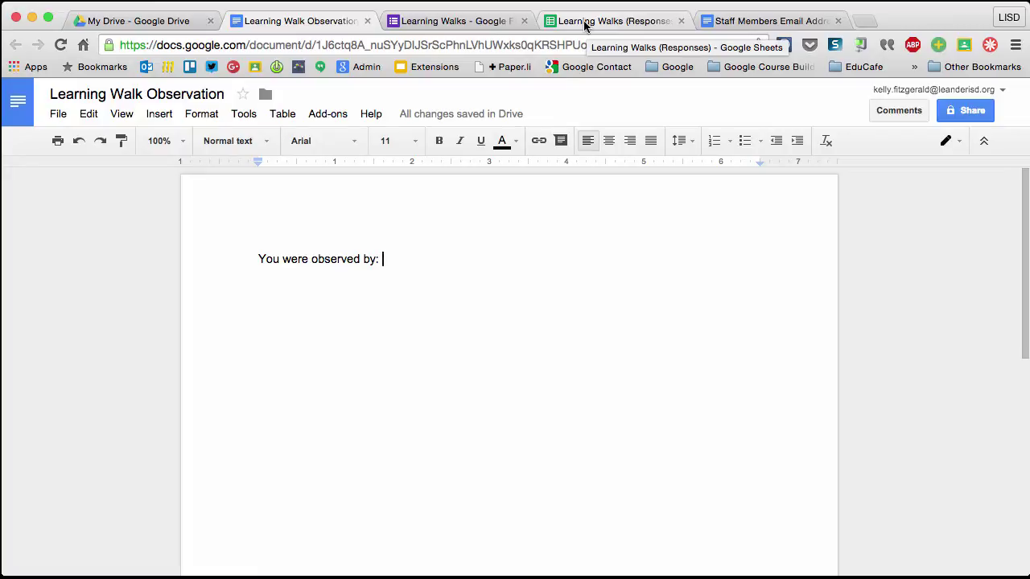
text(<<)
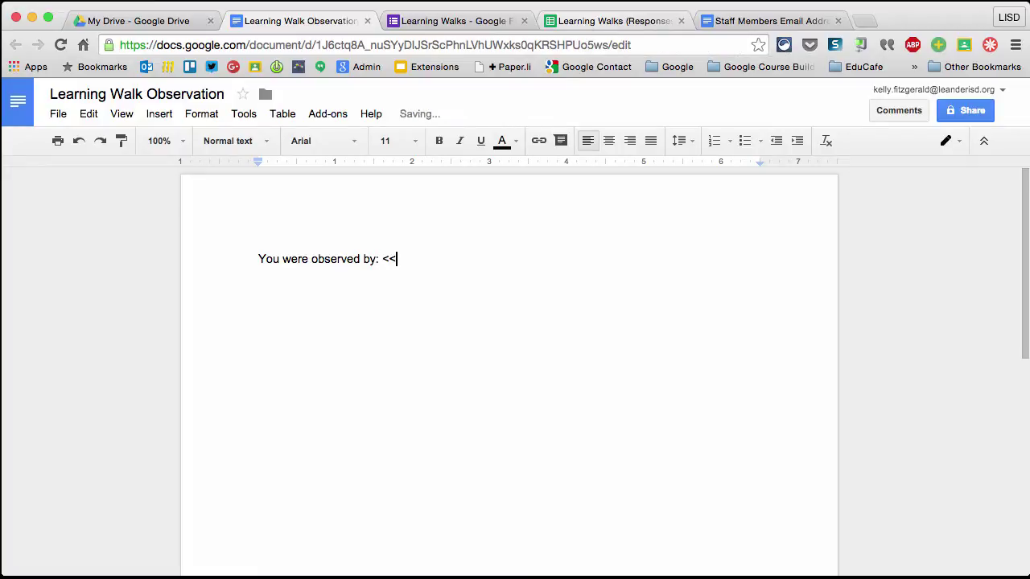
click(585, 23)
click(209, 204)
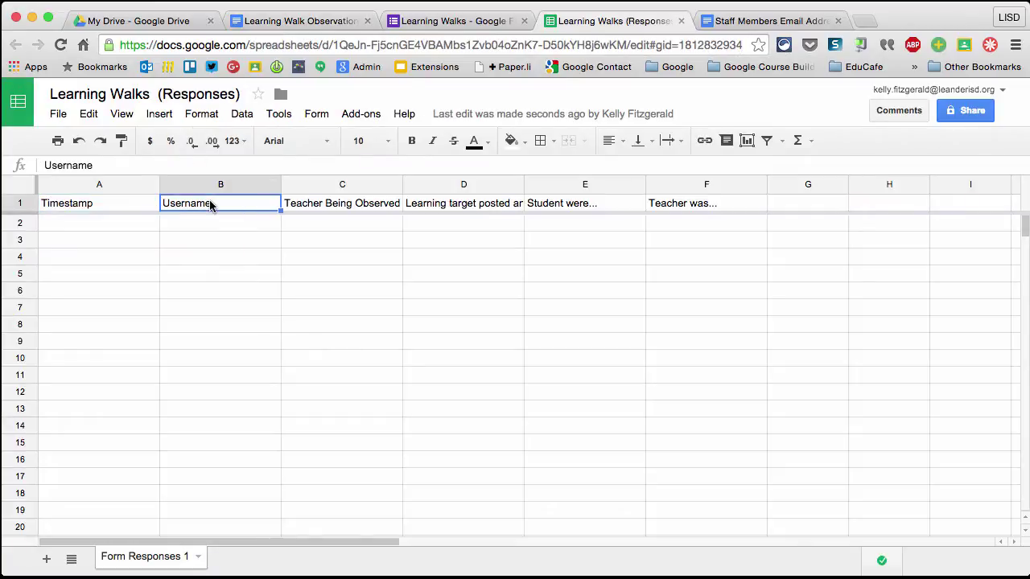
double_click(209, 204)
drag(211, 202, 145, 202)
key(super+c)
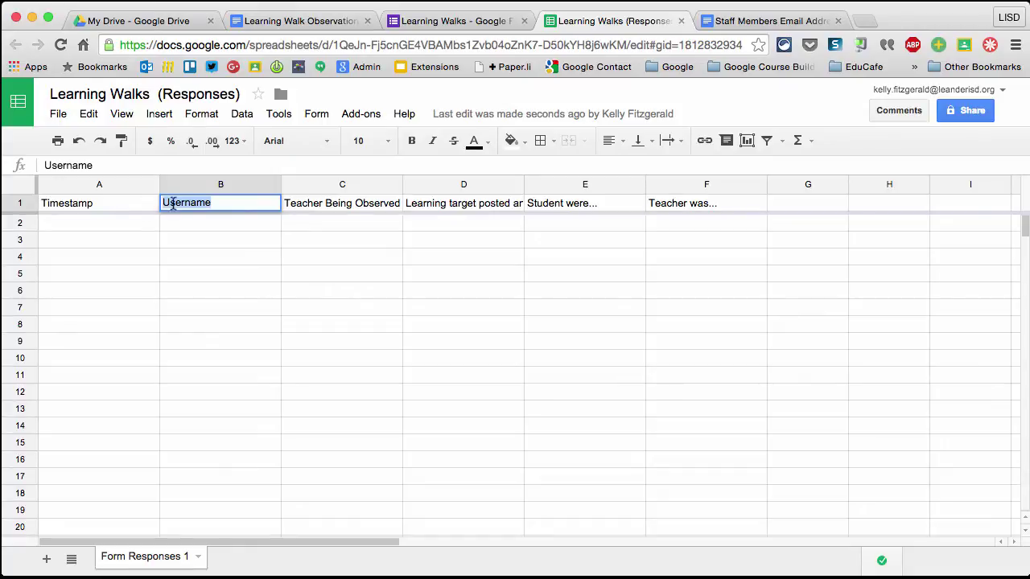
click(206, 234)
click(206, 204)
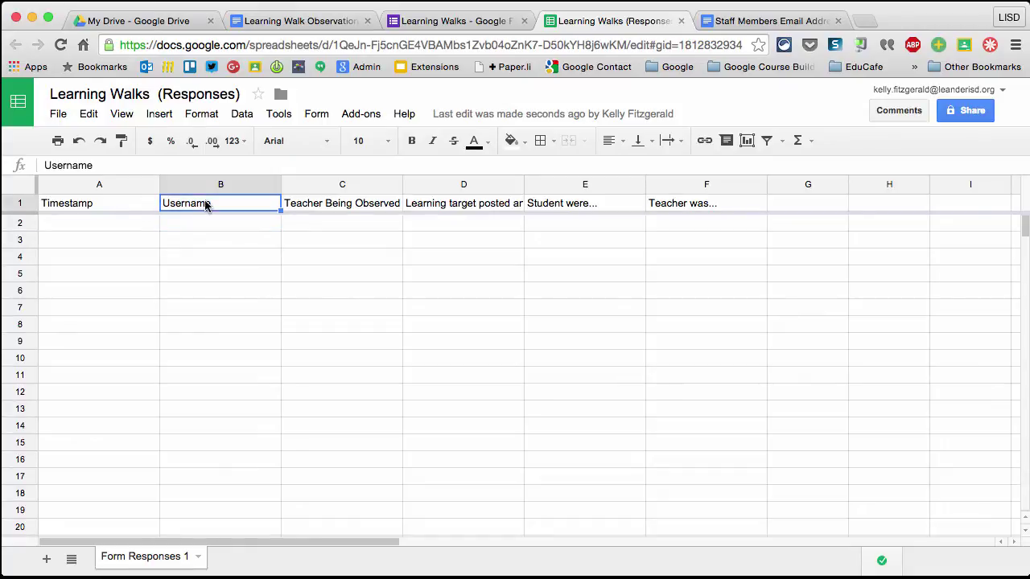
click(299, 23)
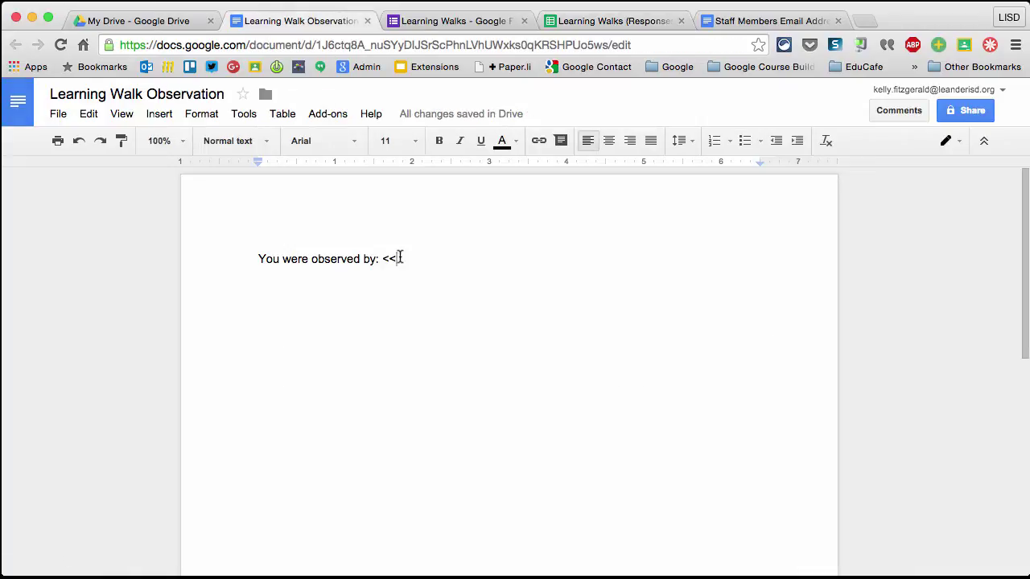
key(super+v)
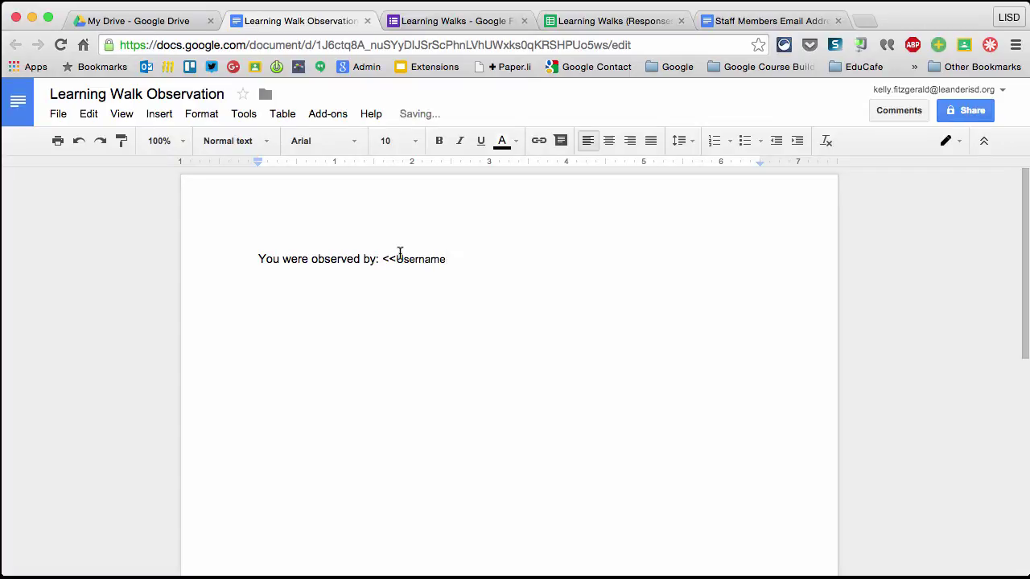
text(>>)
Check the full learning-target header in cell D1 of the responses sheet.
click(599, 22)
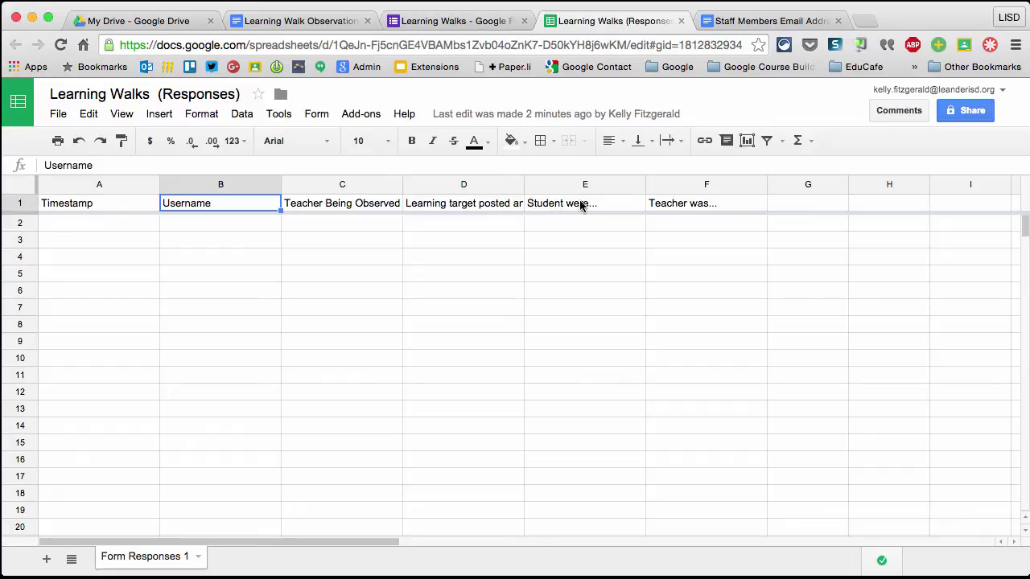
click(463, 208)
double_click(463, 208)
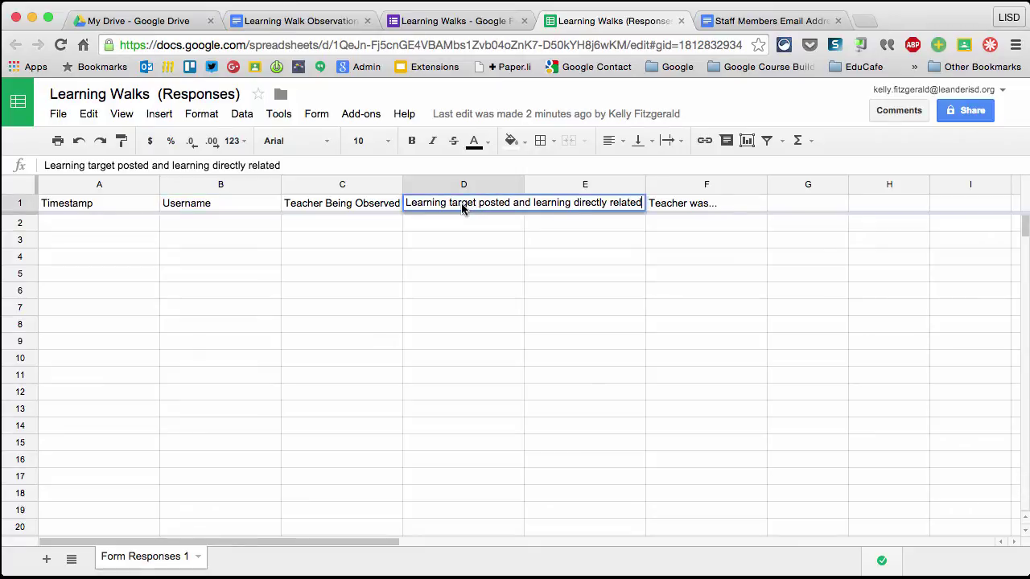
click(467, 229)
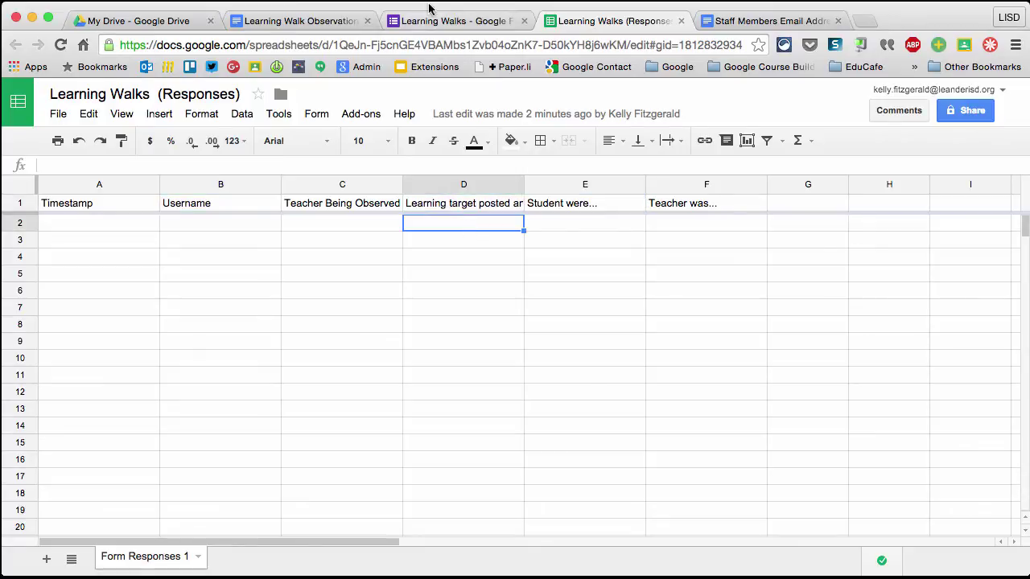
click(434, 22)
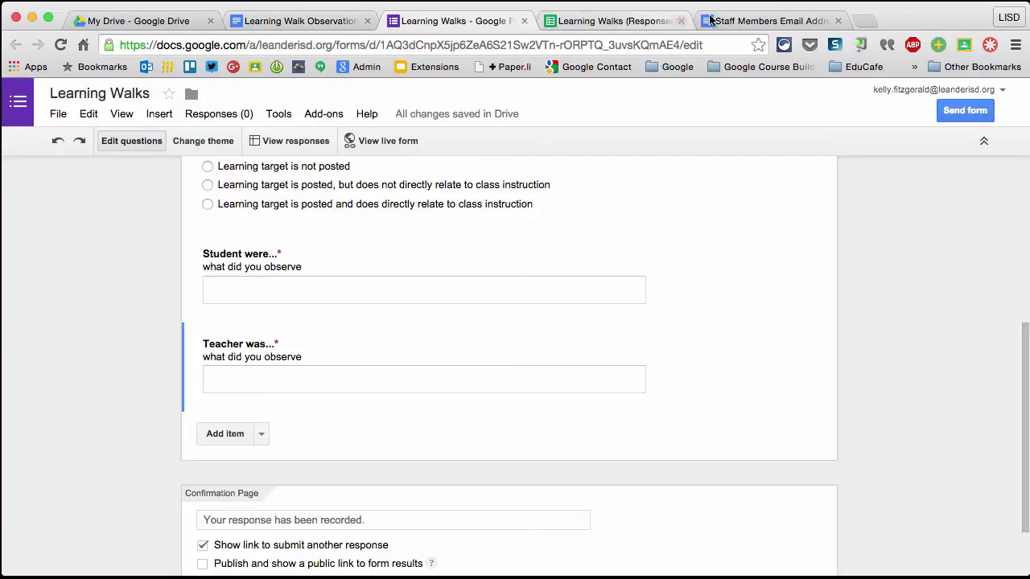
click(266, 21)
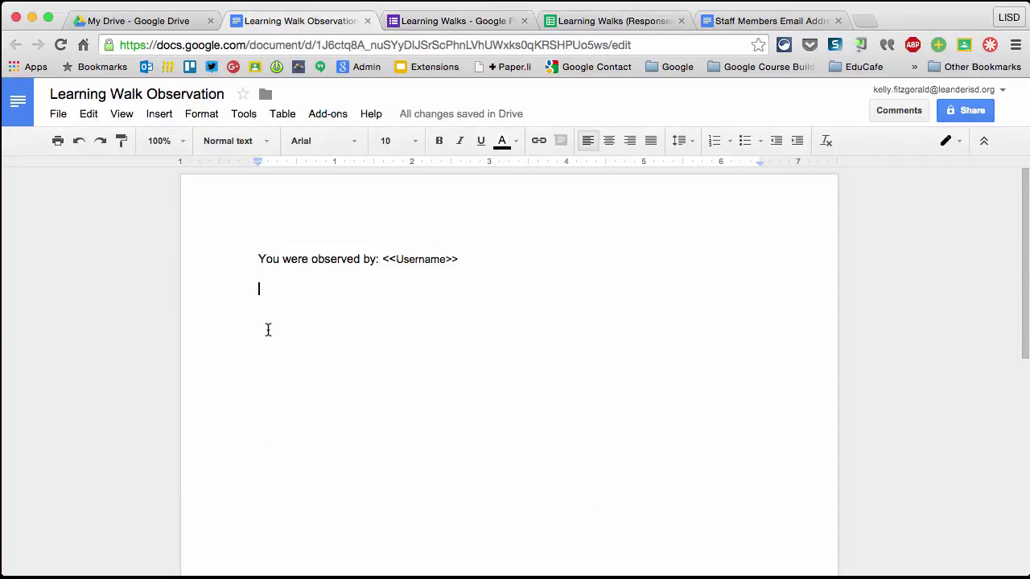
Add 'Based on my observation, <<learning target header>>.' with the header copied from D1.
text(Based on my )
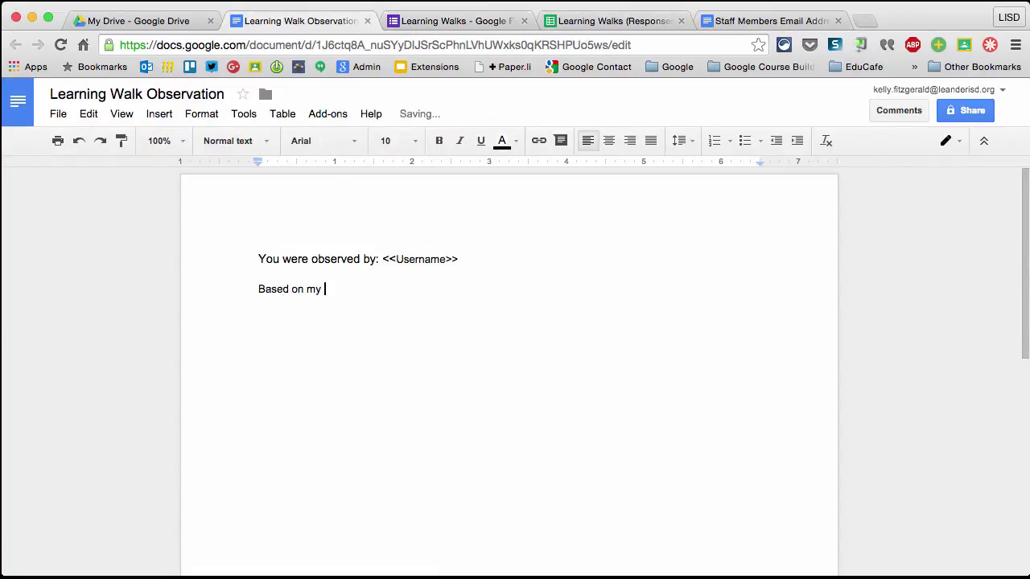
text(observation, <<)
click(636, 22)
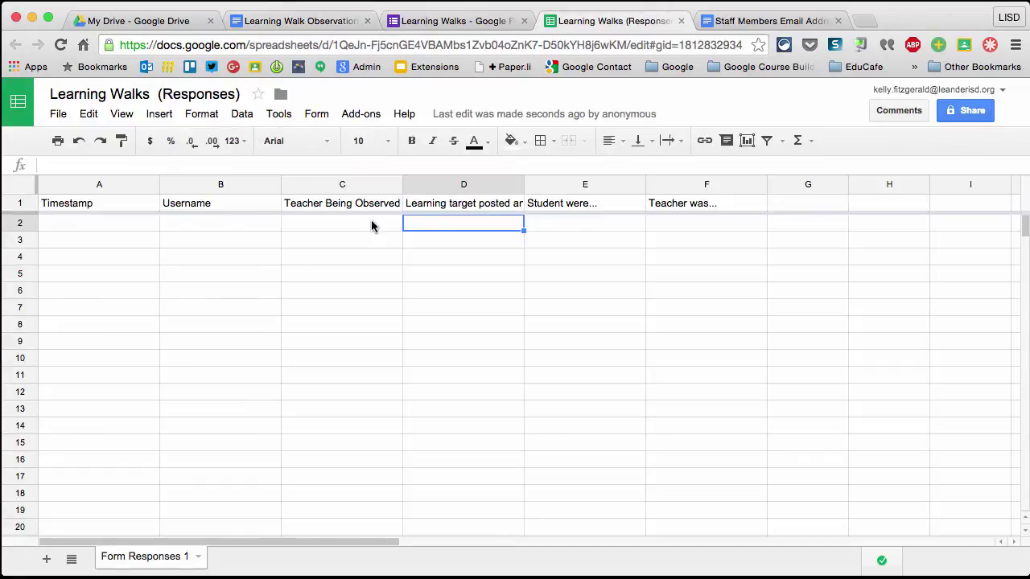
double_click(462, 206)
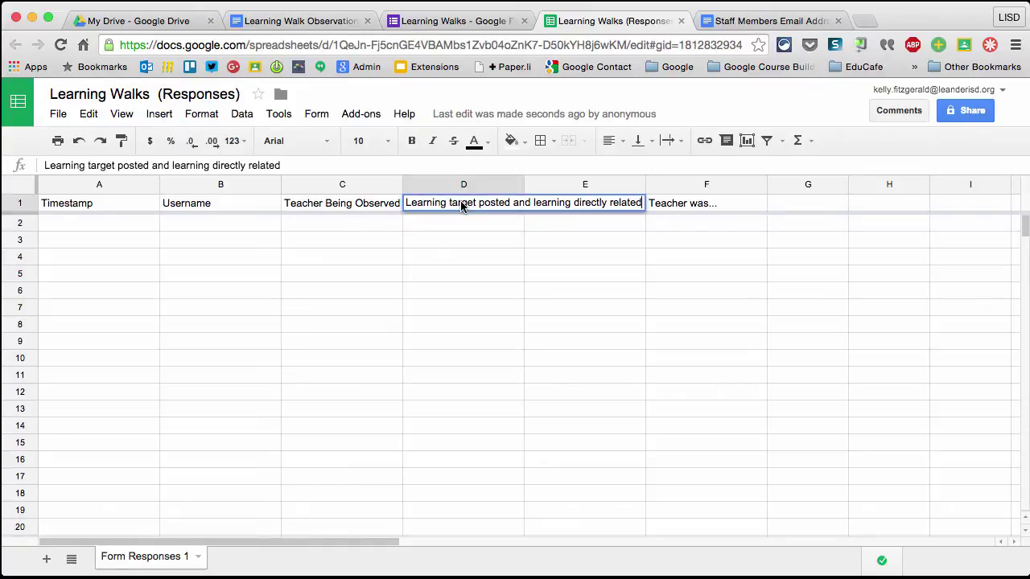
triple_click(628, 206)
key(super+c)
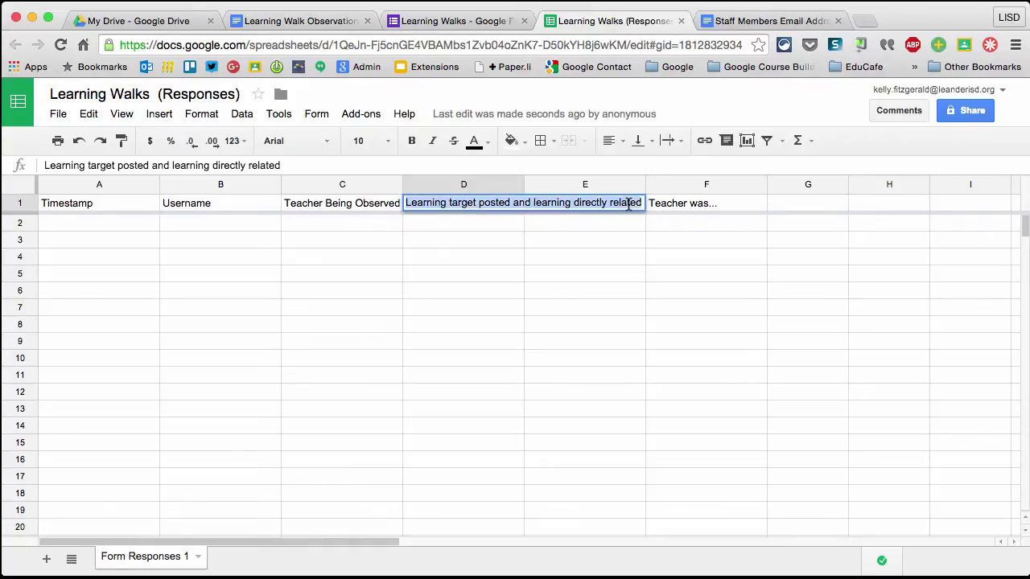
click(464, 241)
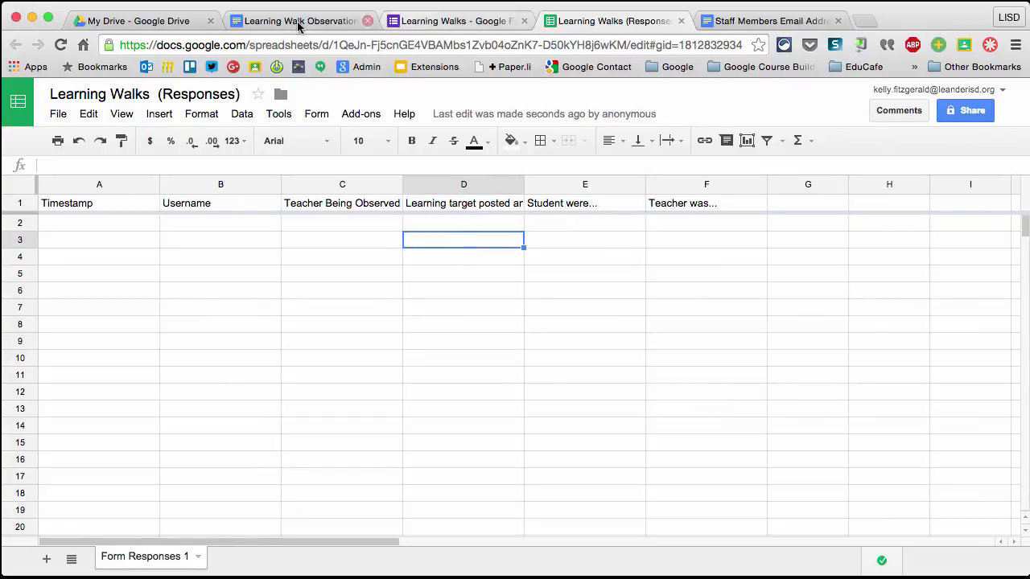
click(241, 21)
key(super+v)
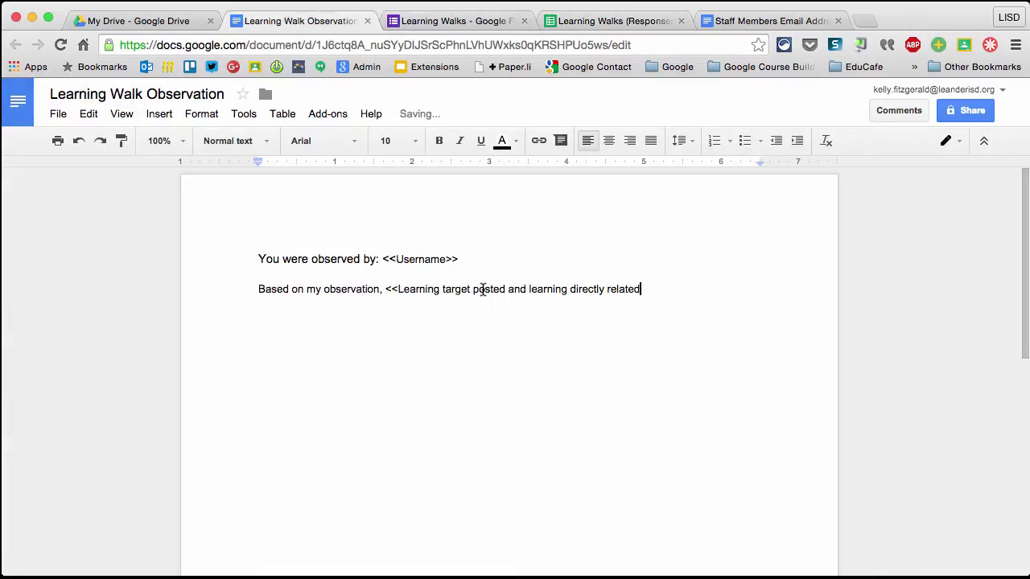
text(>>)
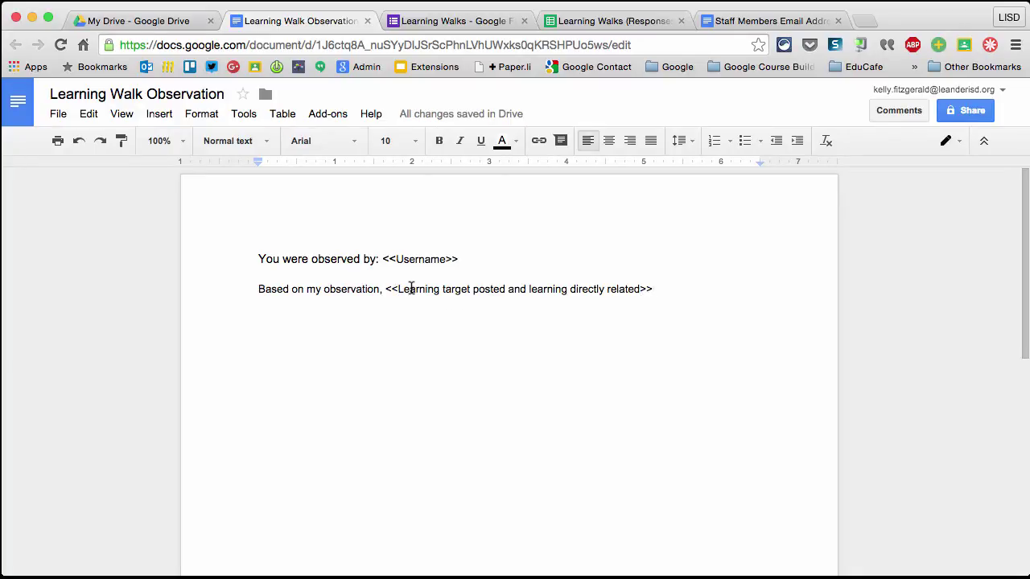
text(.)
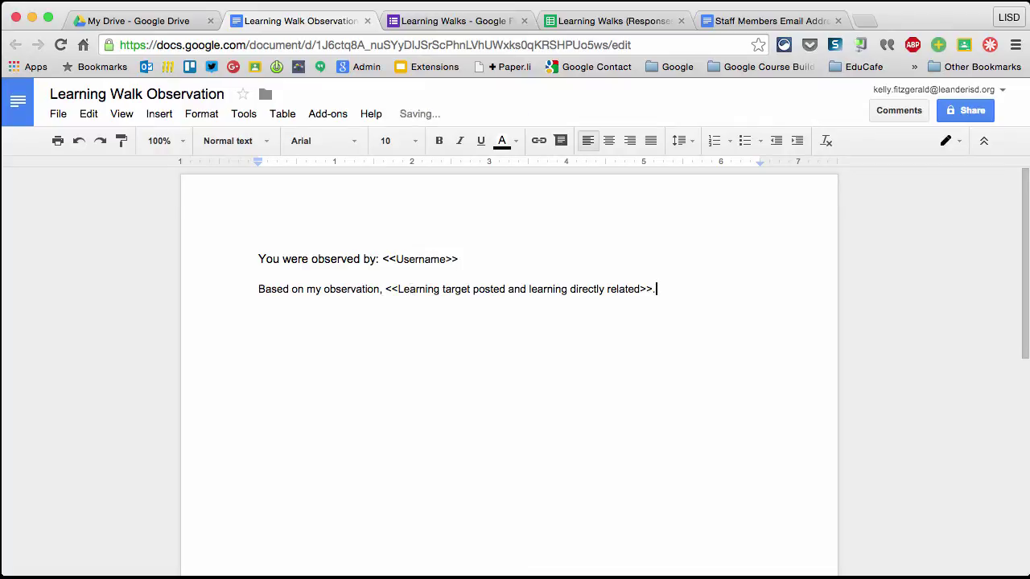
key(Return)
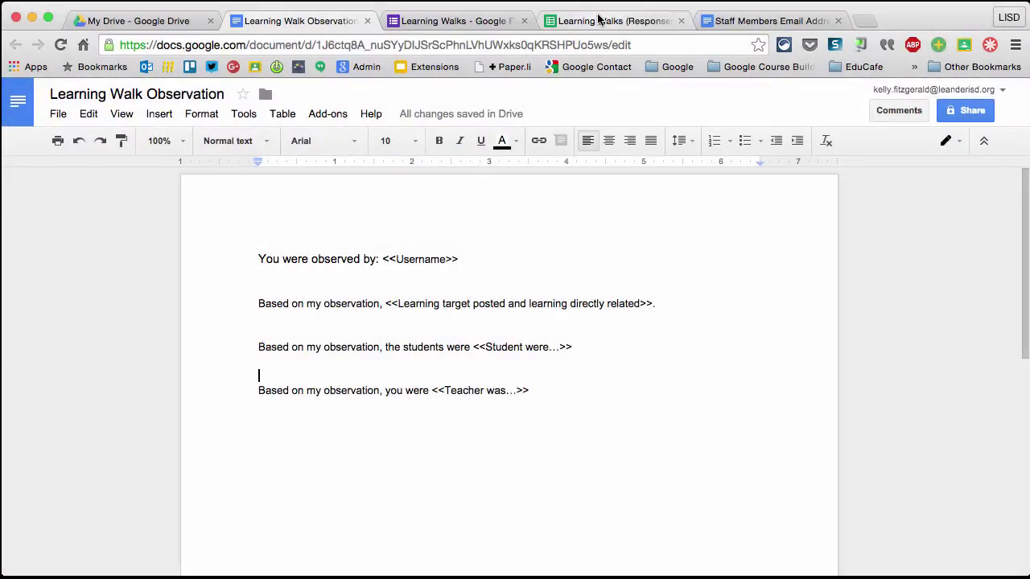
click(600, 22)
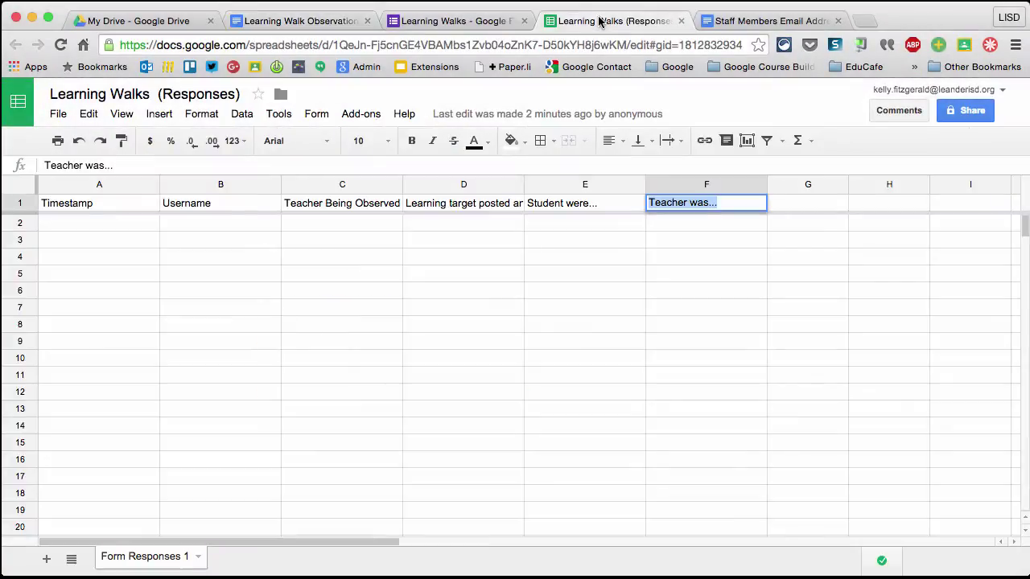
click(360, 114)
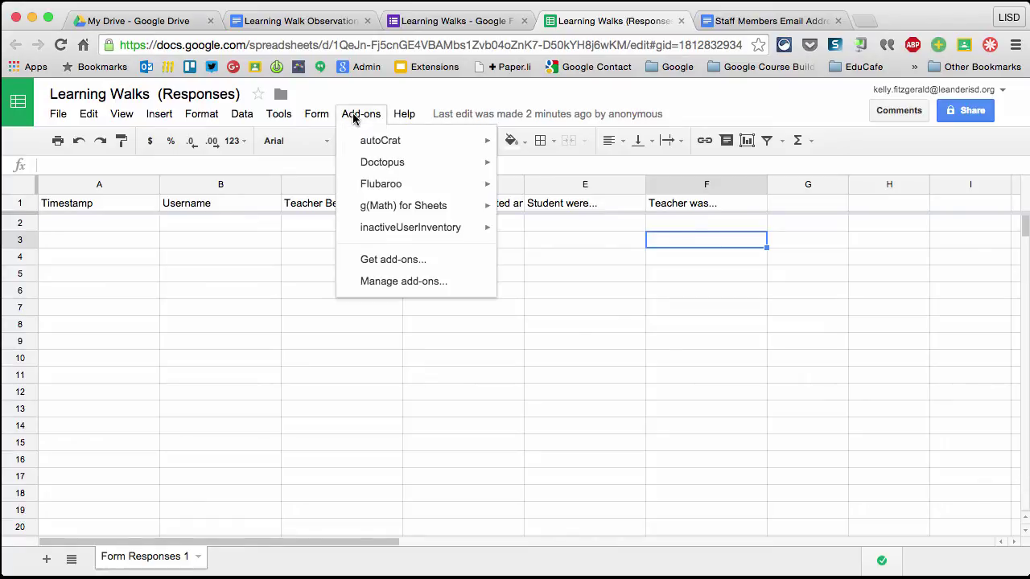
click(376, 265)
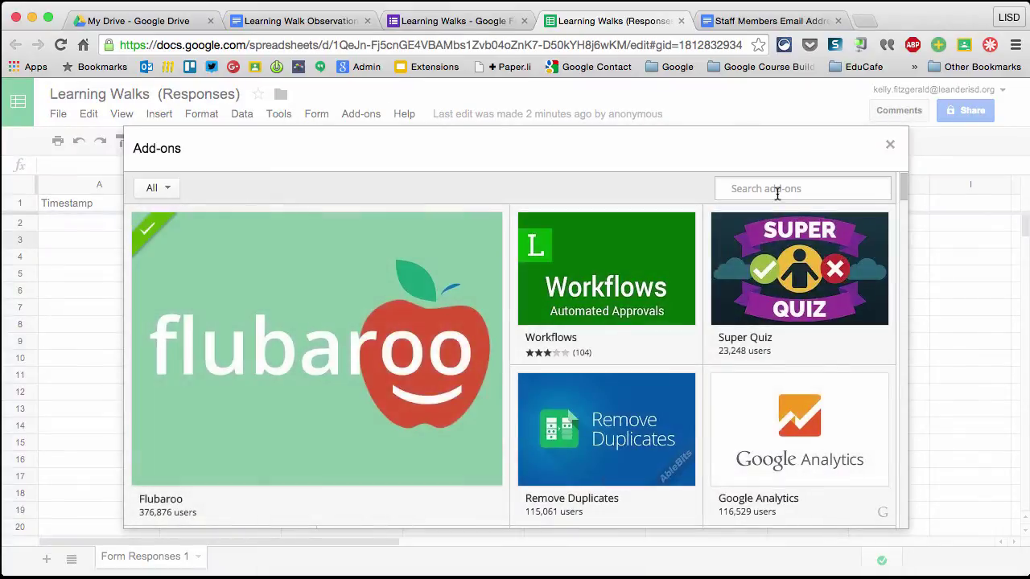
click(775, 188)
text(autocrat)
key(Return)
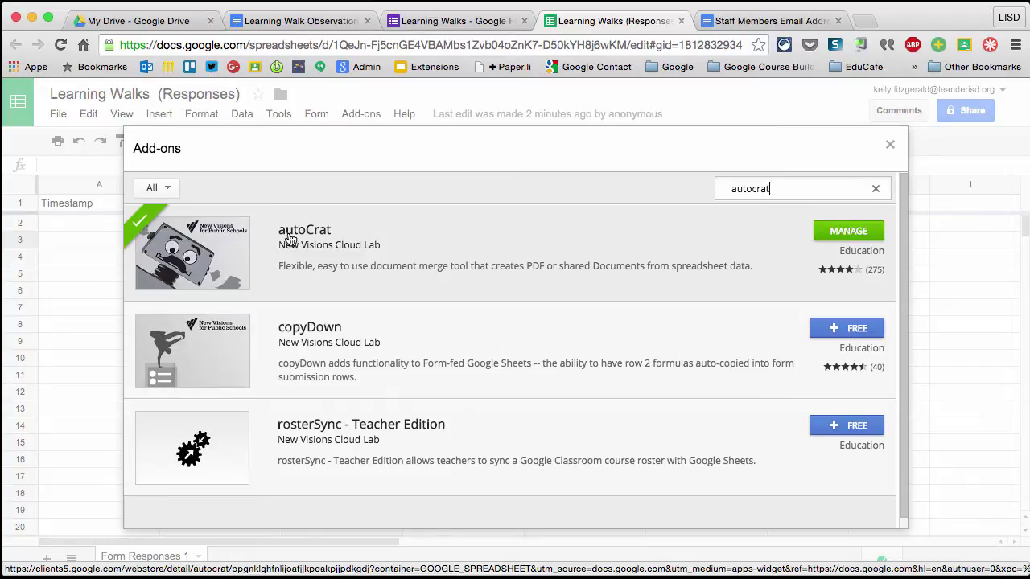
click(889, 144)
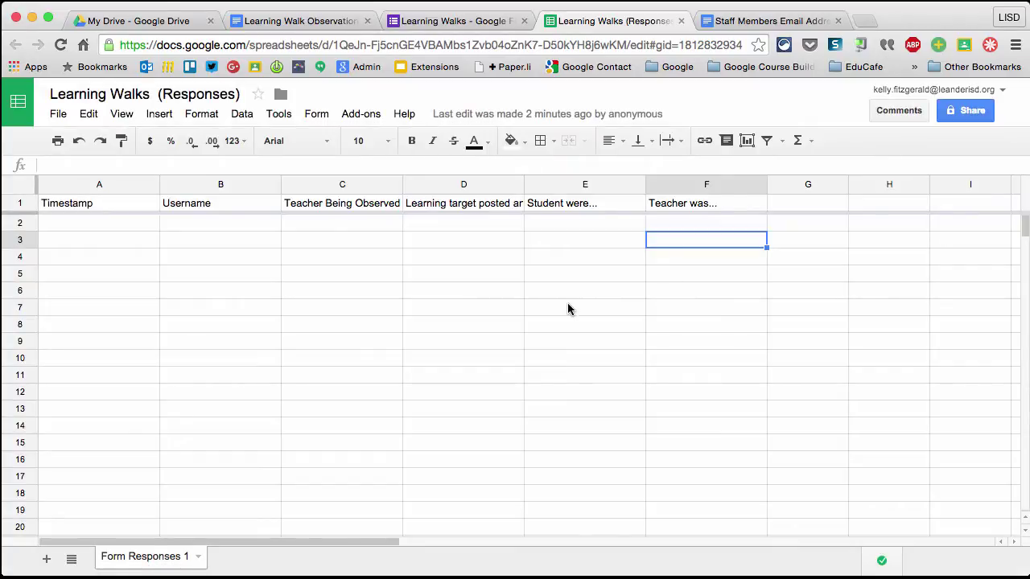
Launch the autoCrat add-on and start a new merge job.
click(359, 117)
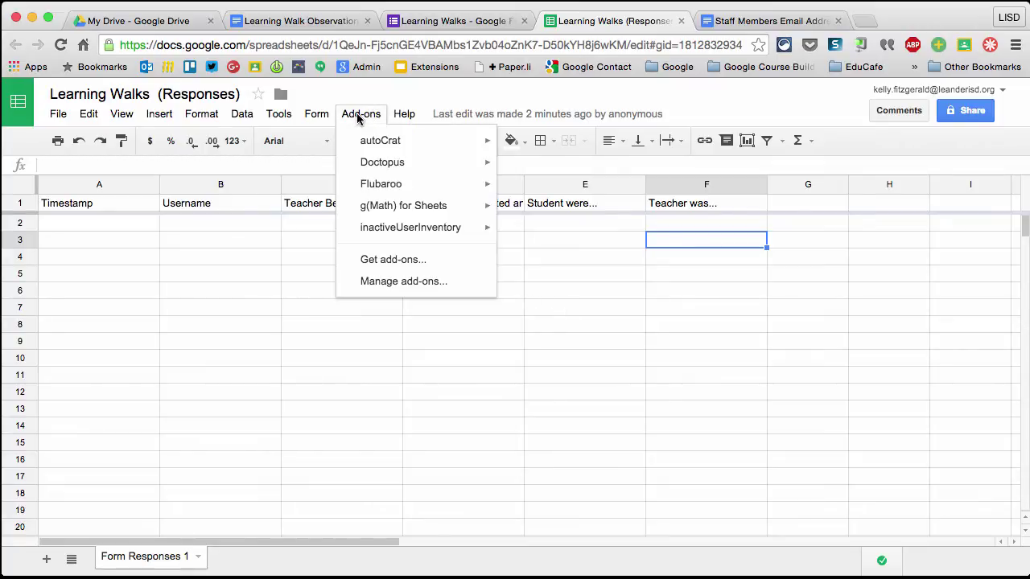
mouse_move(379, 140)
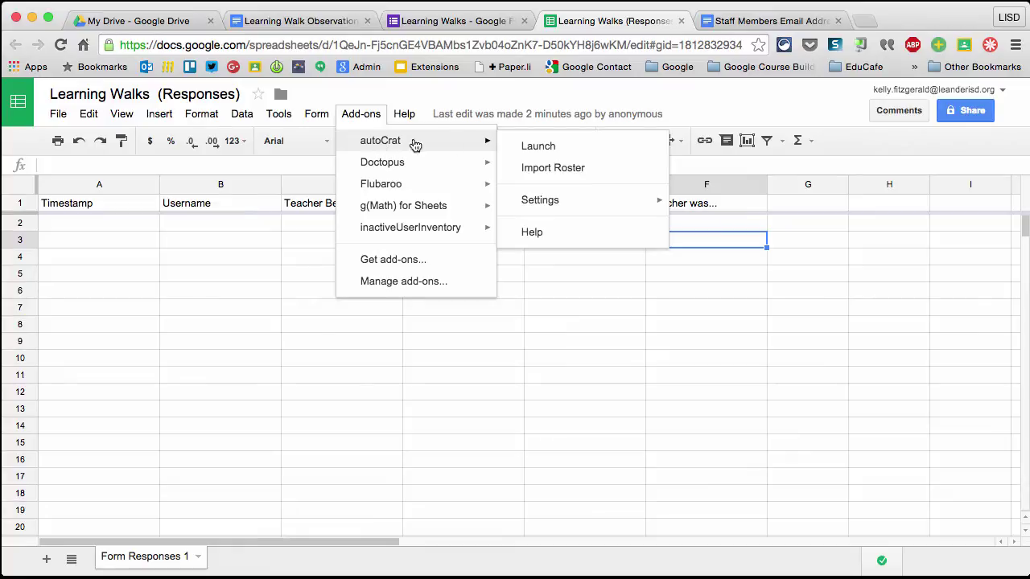
click(536, 148)
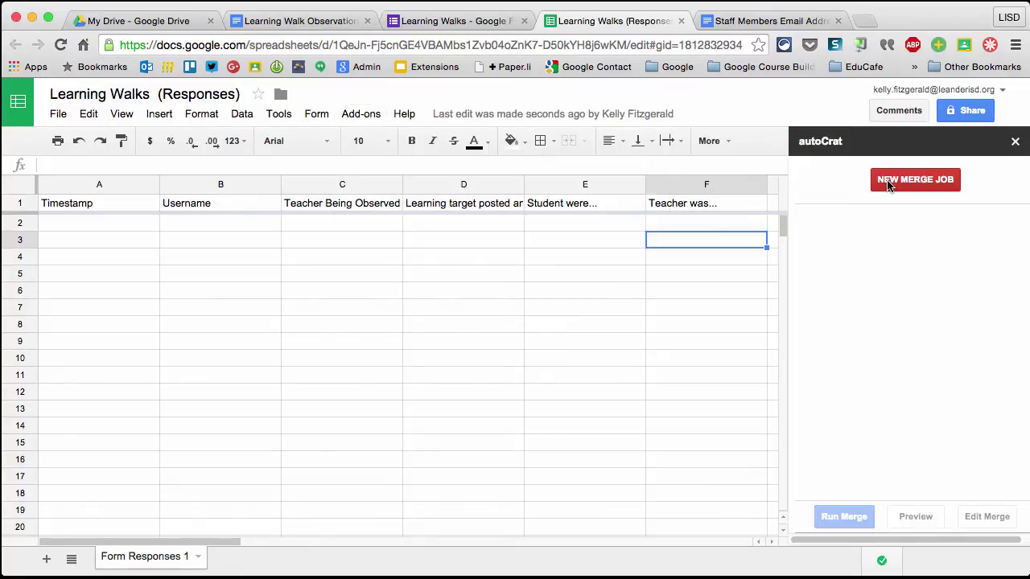
click(929, 181)
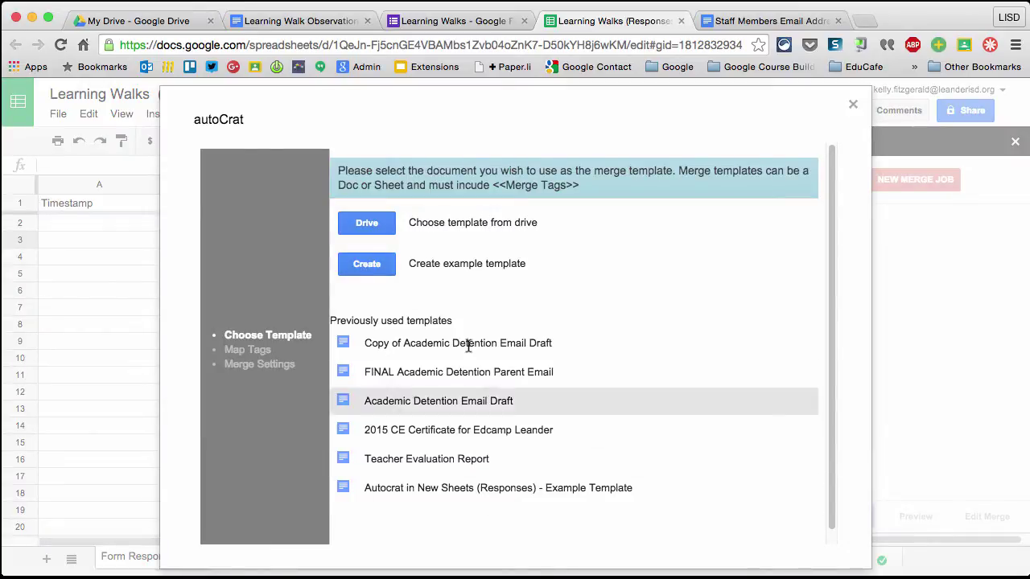
Choose the 'Learning Walk Observation' doc from Drive as the merge template.
click(367, 223)
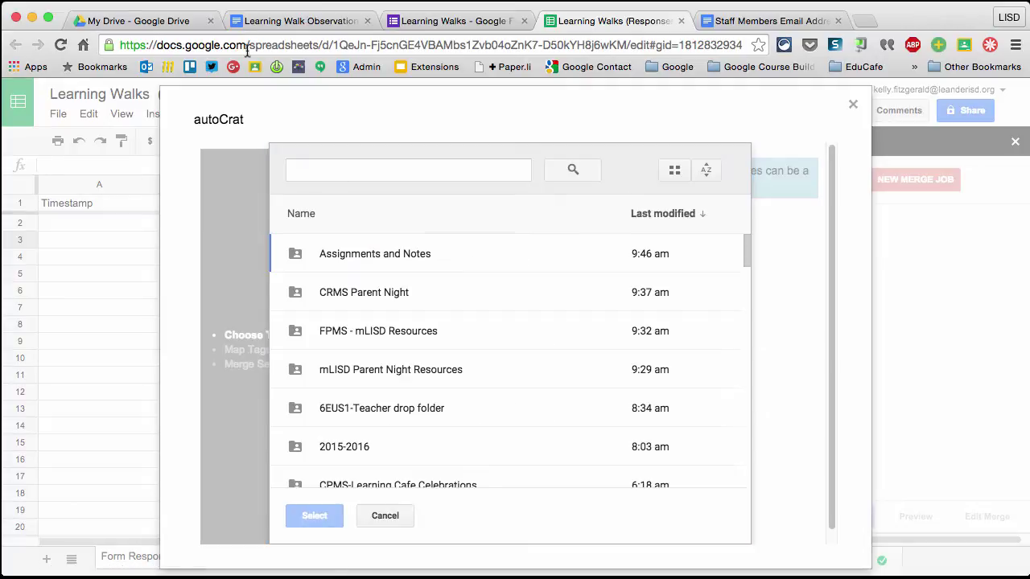
click(313, 167)
text(learning wa)
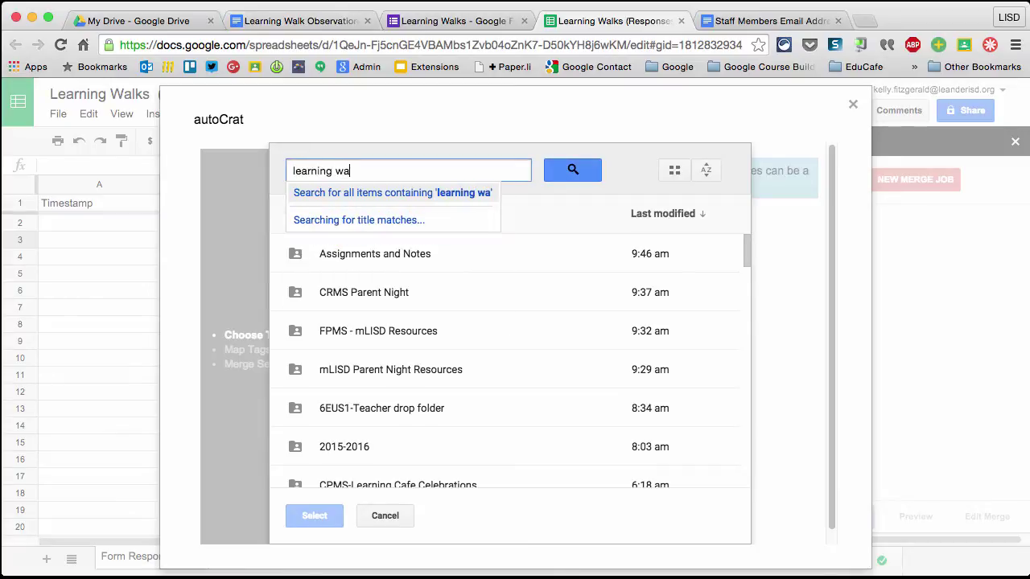
text(lk observation)
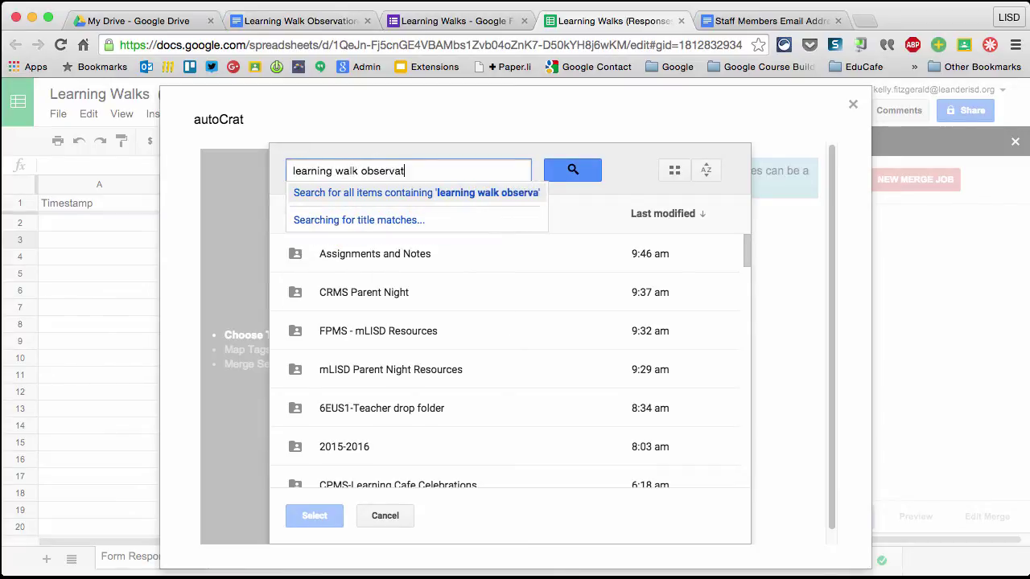
key(Return)
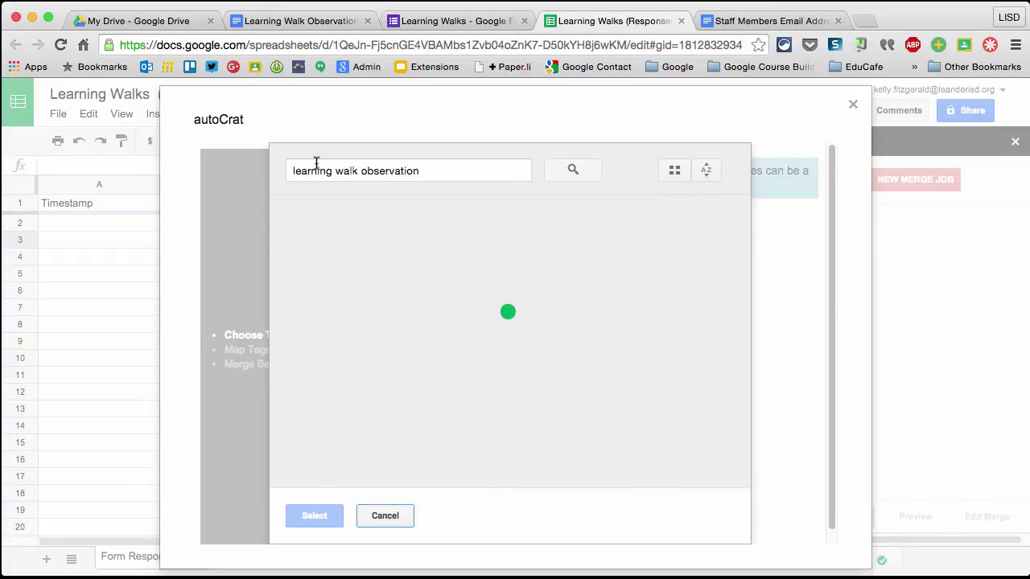
click(351, 254)
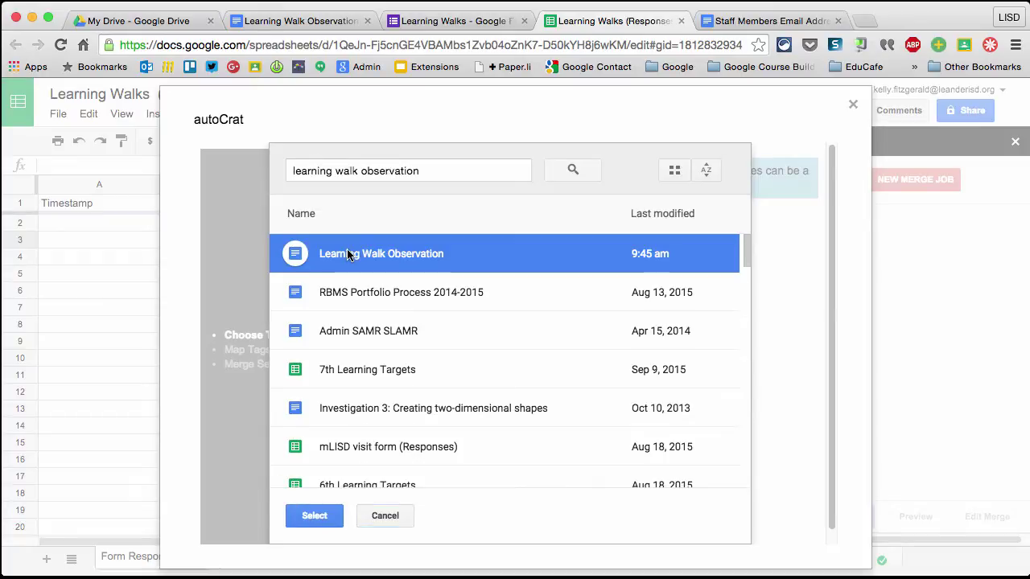
click(314, 516)
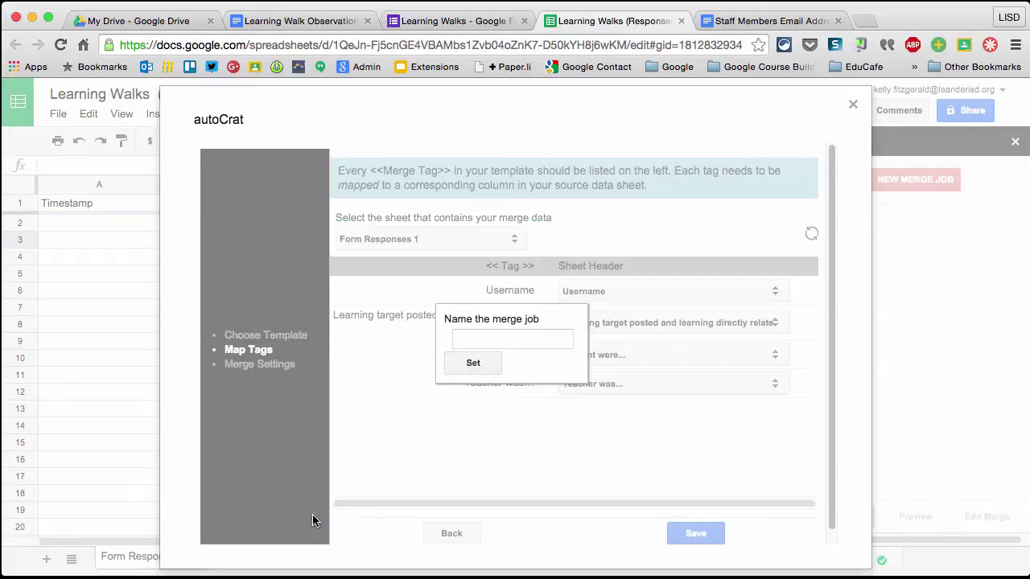
Name the merge job and save its tag mapping to the Form Responses 1 sheet.
click(484, 338)
text(Learning Walk Observations)
click(473, 361)
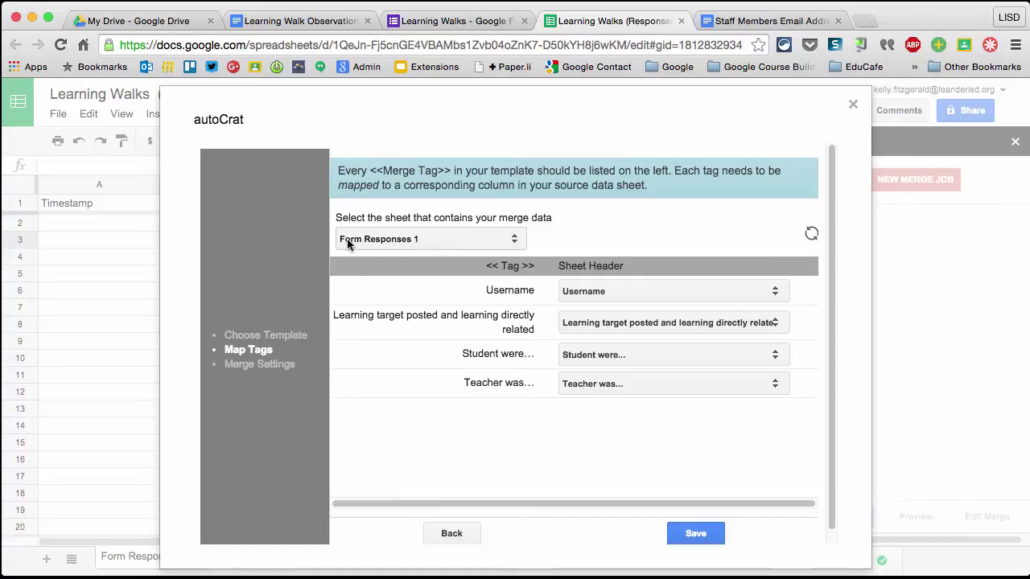
click(369, 243)
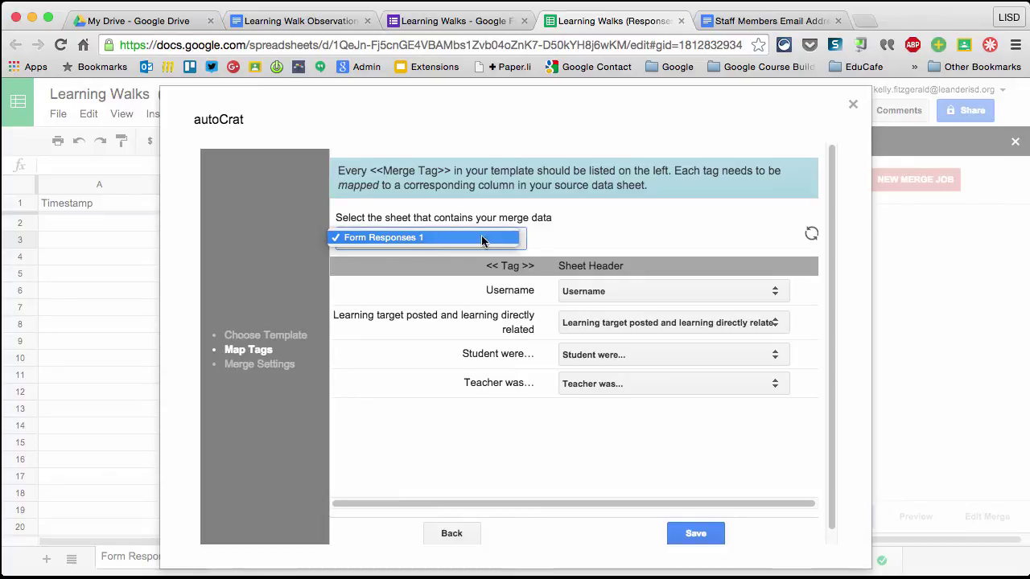
click(446, 238)
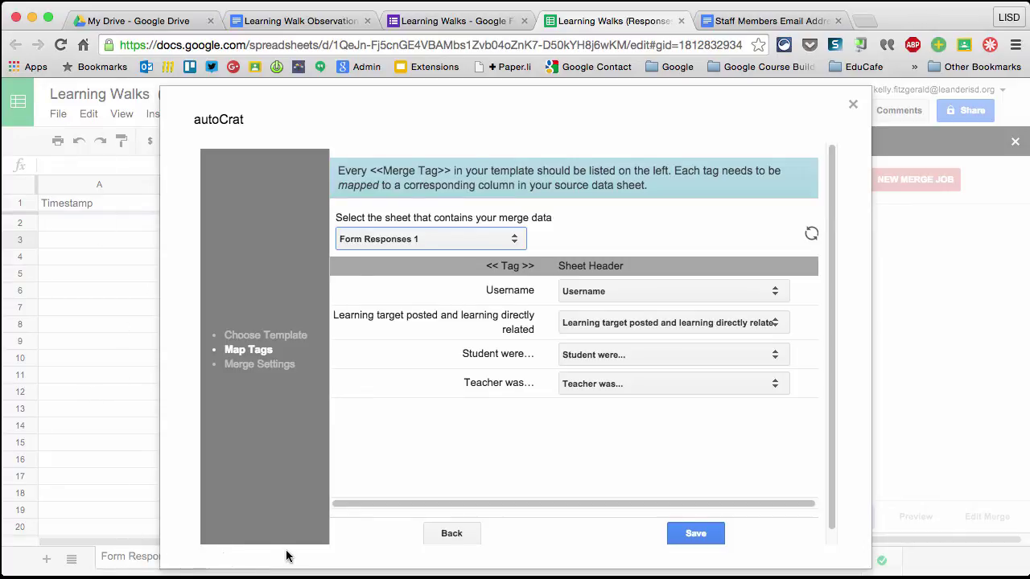
click(381, 239)
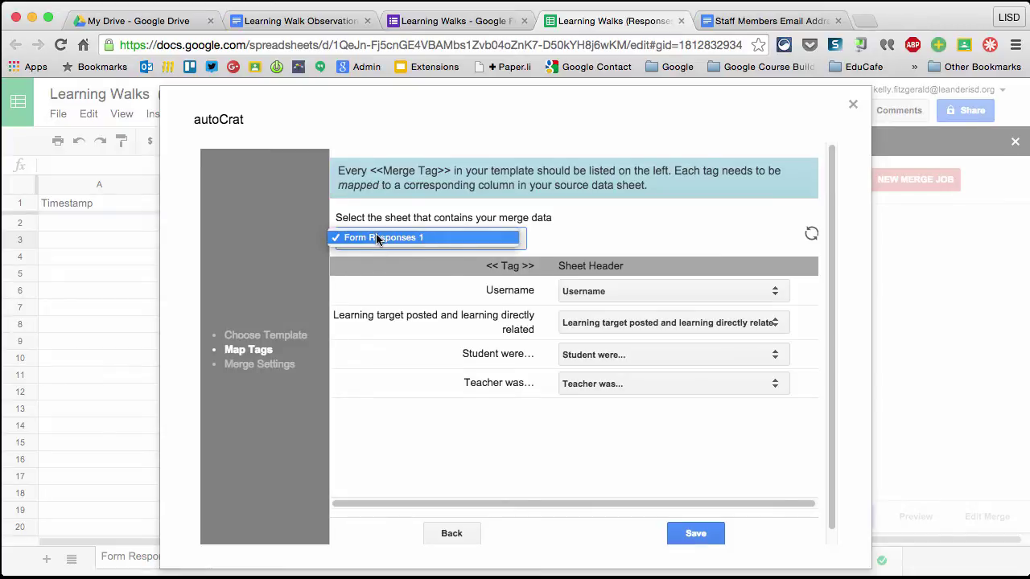
click(379, 239)
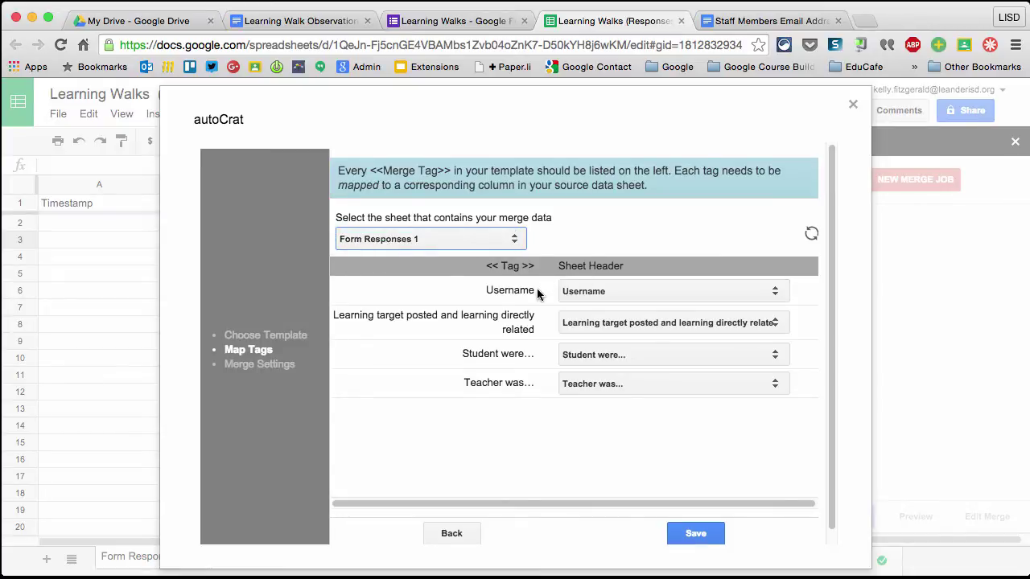
click(599, 323)
click(599, 322)
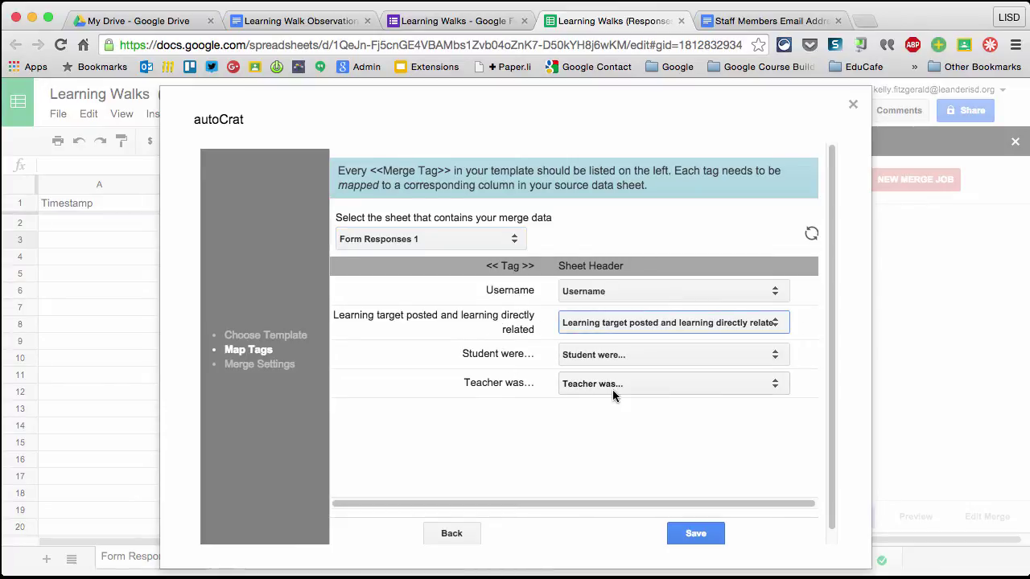
scroll(593, 417, down, 1)
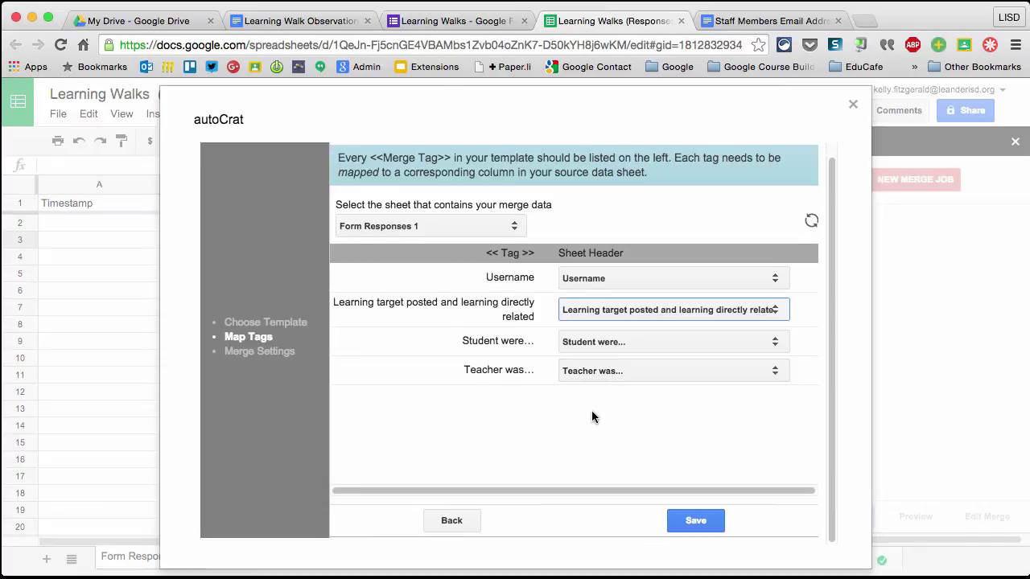
click(695, 521)
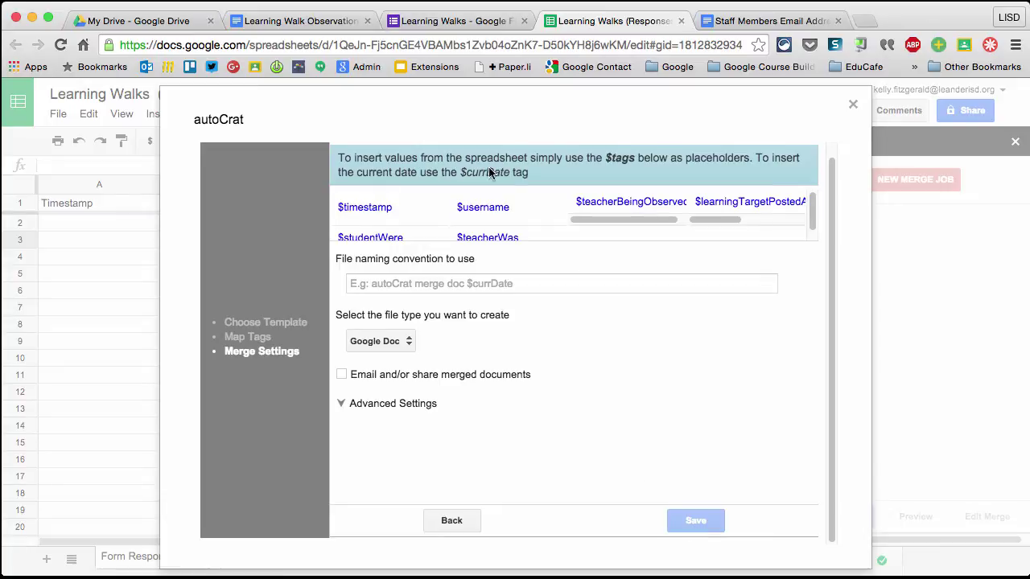
Name output files 'Learning Walk Observation - $teacherBeingObserved' and keep Google Doc as the file type.
click(375, 283)
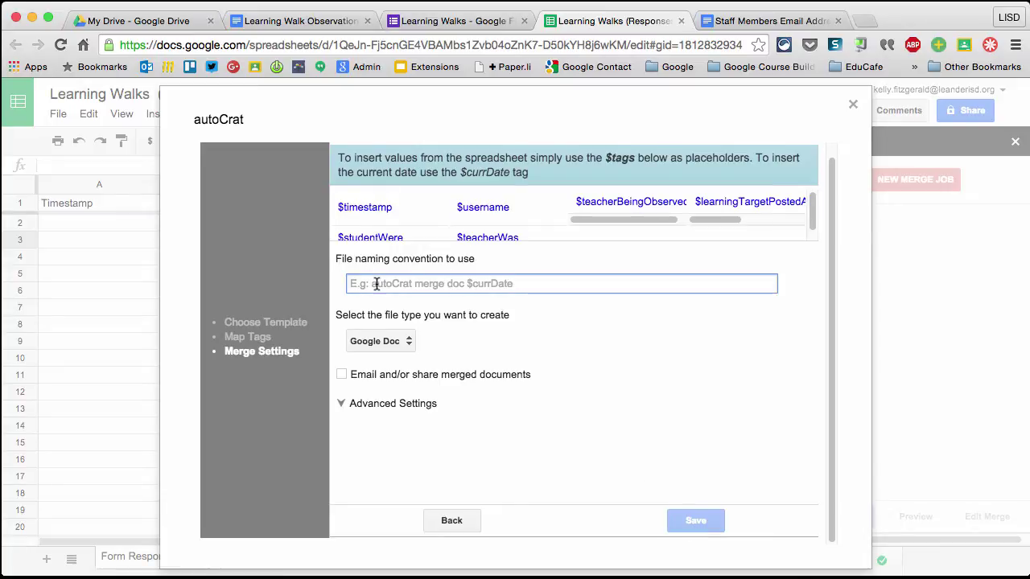
text(Learning Walk O)
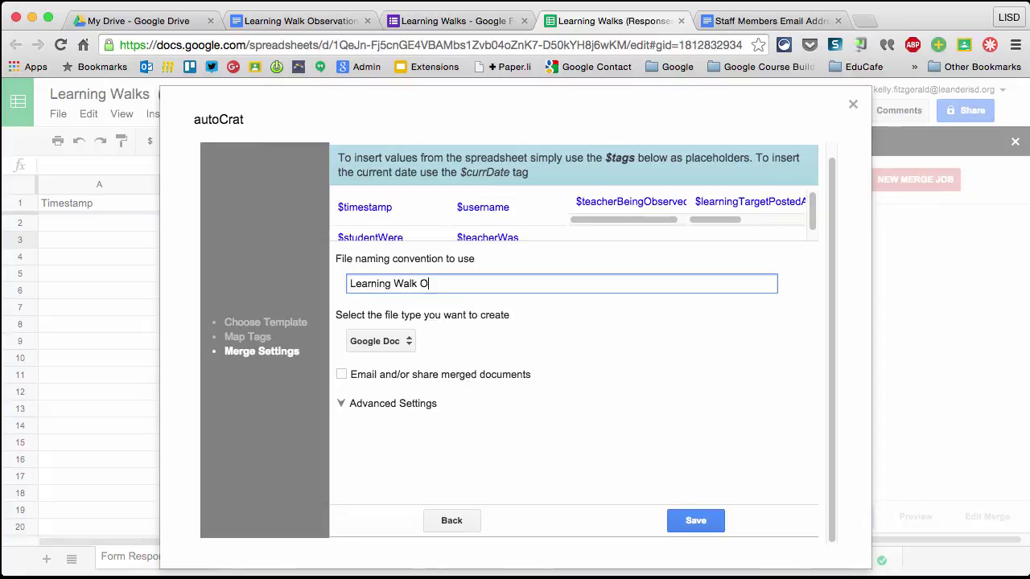
text(bservation -)
drag(576, 201, 692, 203)
key(super+c)
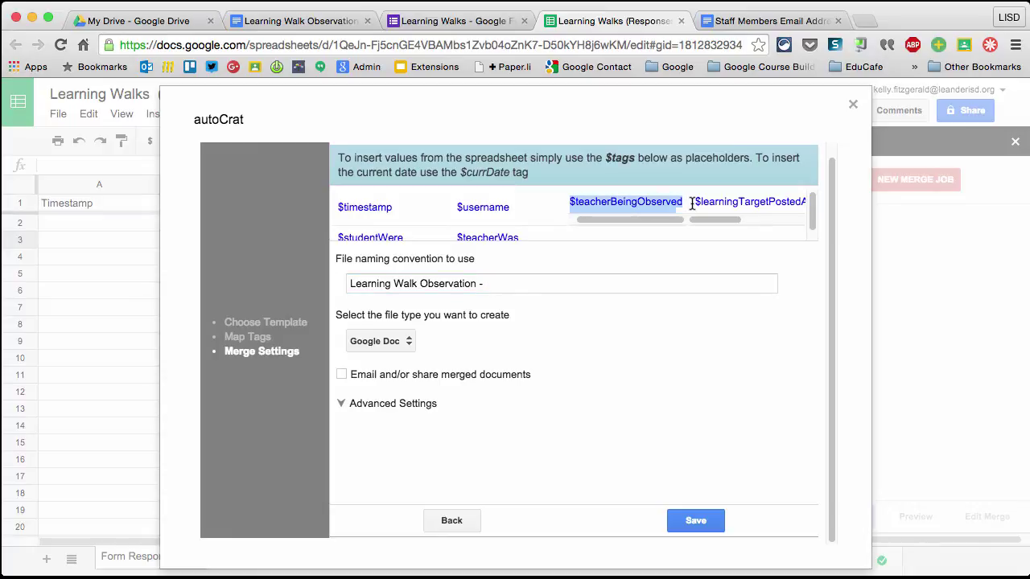
click(546, 286)
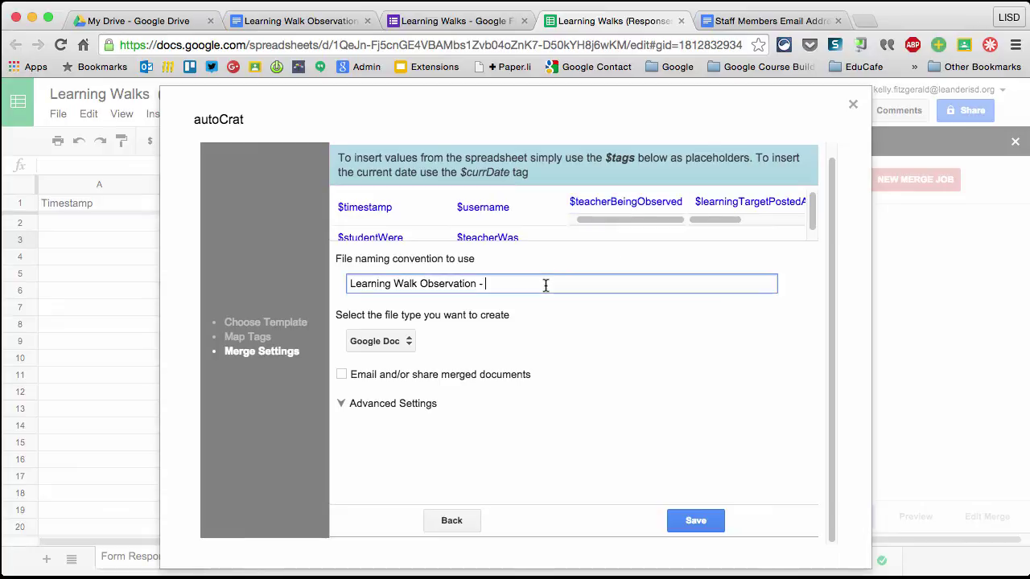
key(super+v)
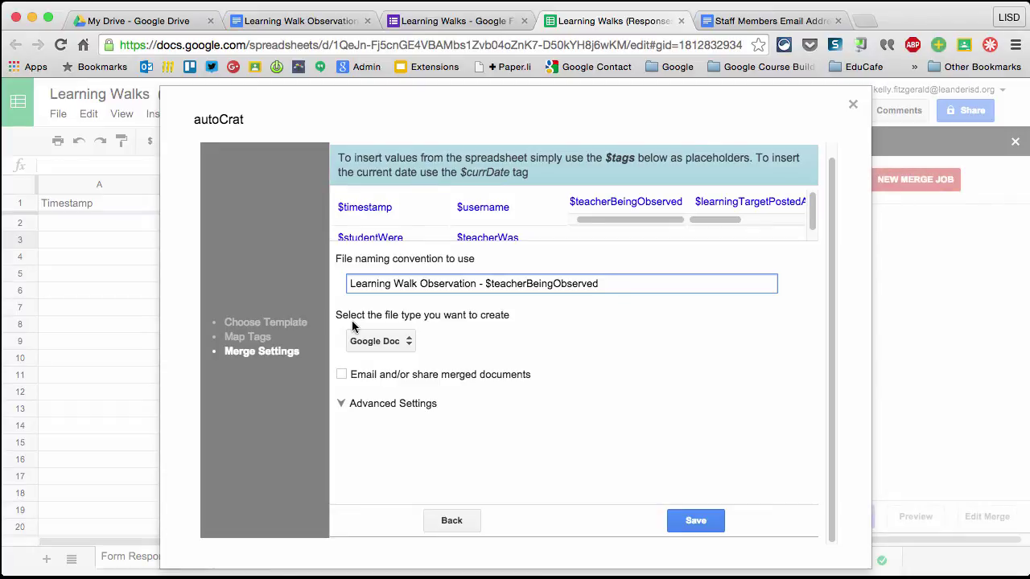
click(409, 341)
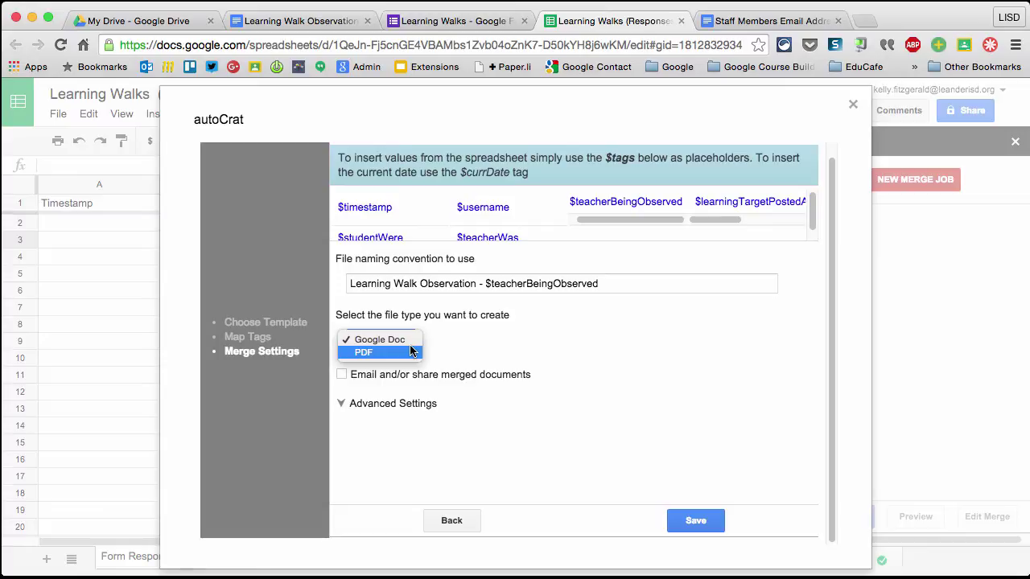
click(412, 341)
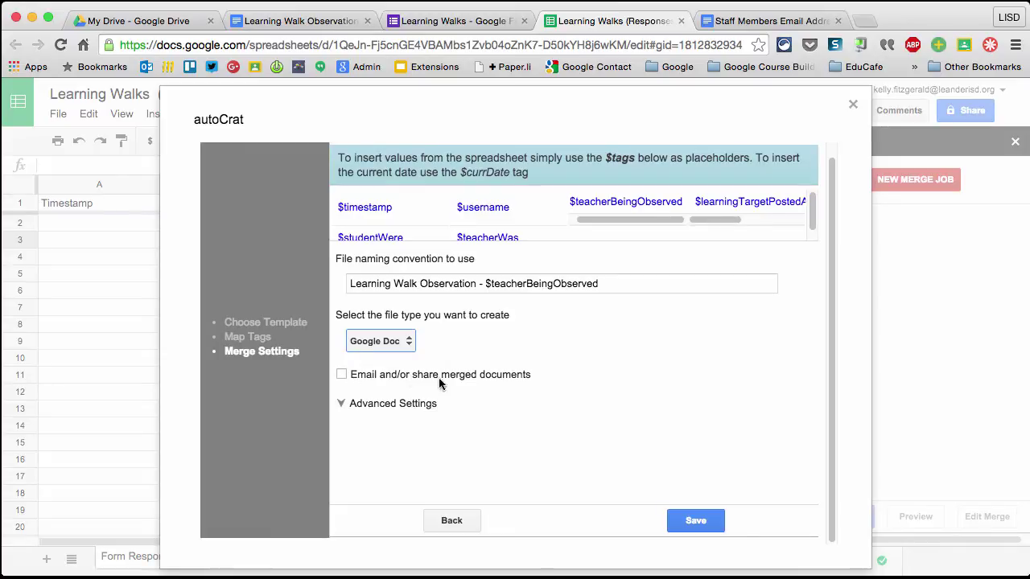
Turn on emailing to $teacherBeingObserved with the subject 'Learning Walk Observation'.
click(341, 374)
scroll(339, 380, down, 2)
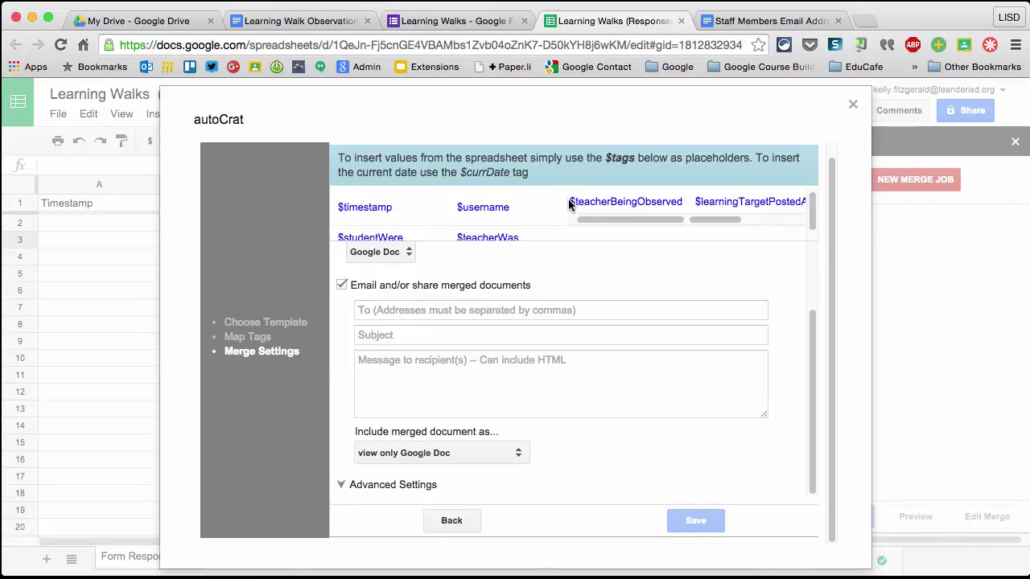
drag(572, 202, 686, 201)
key(ctrl+c)
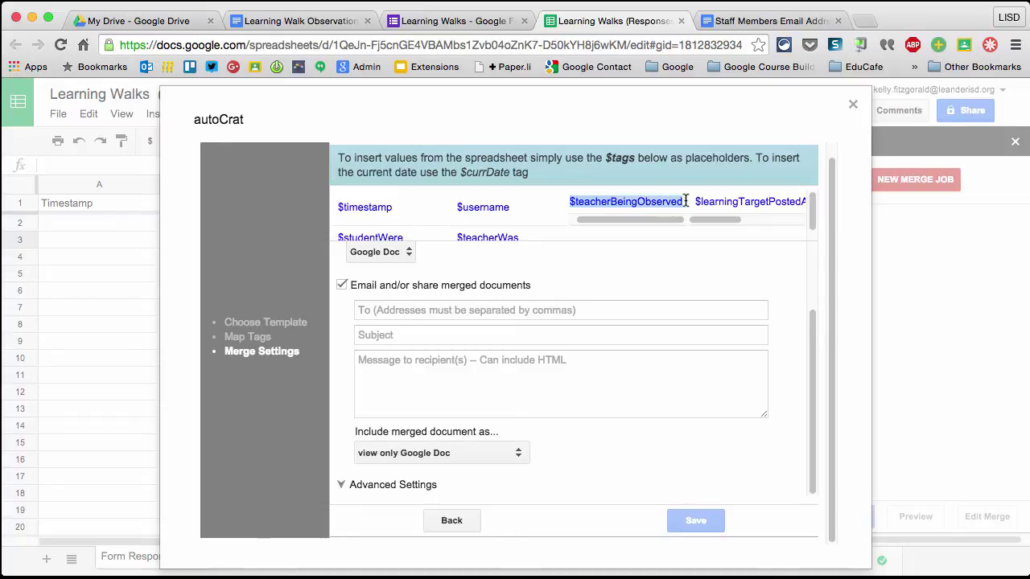
click(384, 311)
key(ctrl+v)
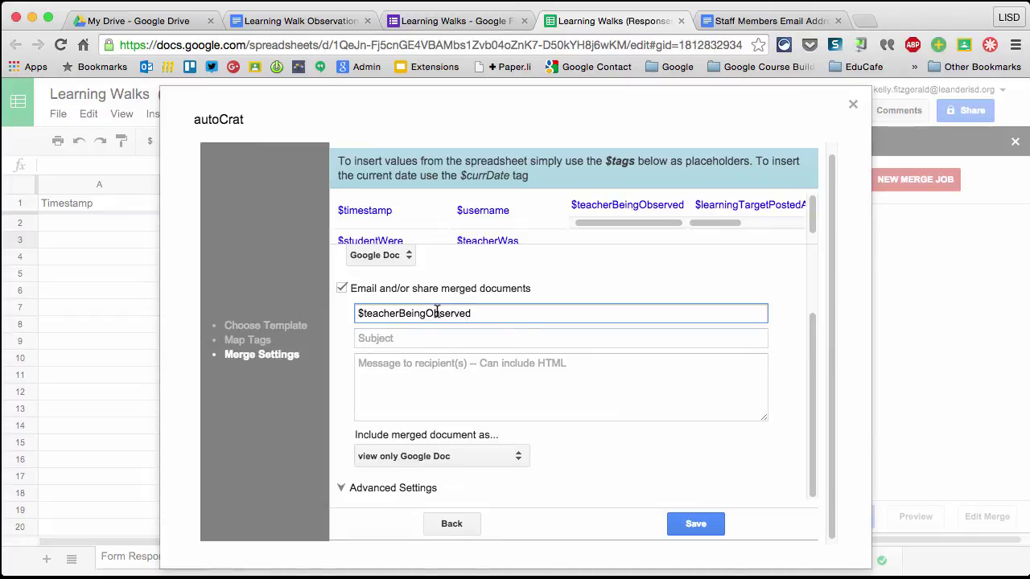
click(395, 338)
text(Learning Walk Observation)
Write the email message naming the observer via $username and asking for comments.
click(424, 366)
text(Here is your learning walk observation. You were observed by)
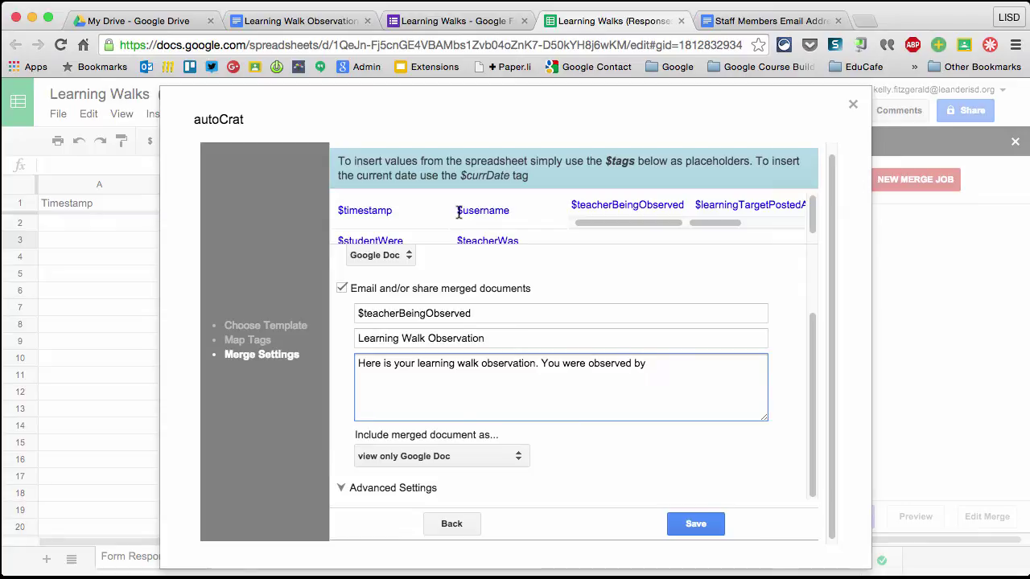
drag(457, 211, 514, 211)
key(ctrl+c)
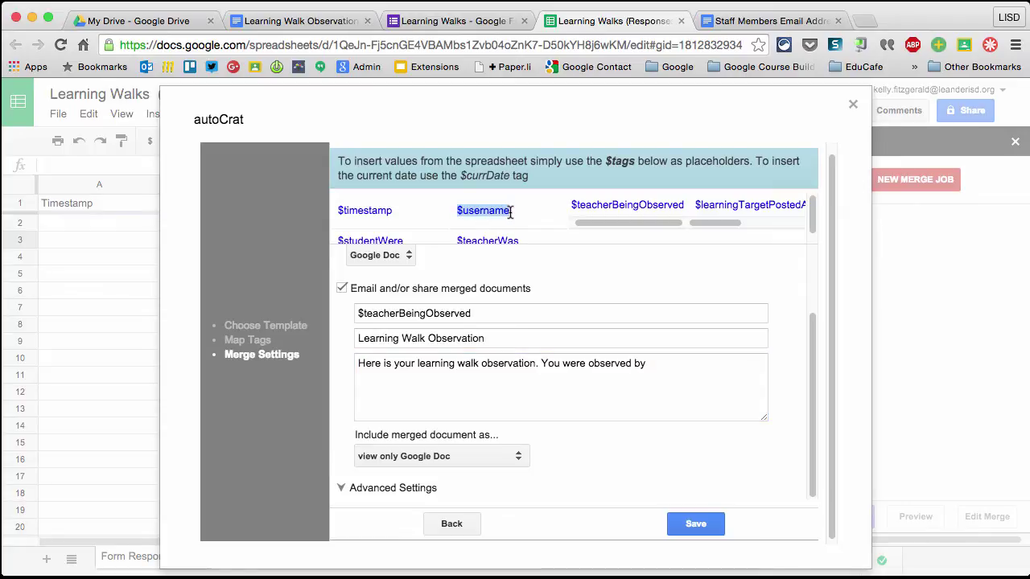
click(676, 362)
key(ctrl+v)
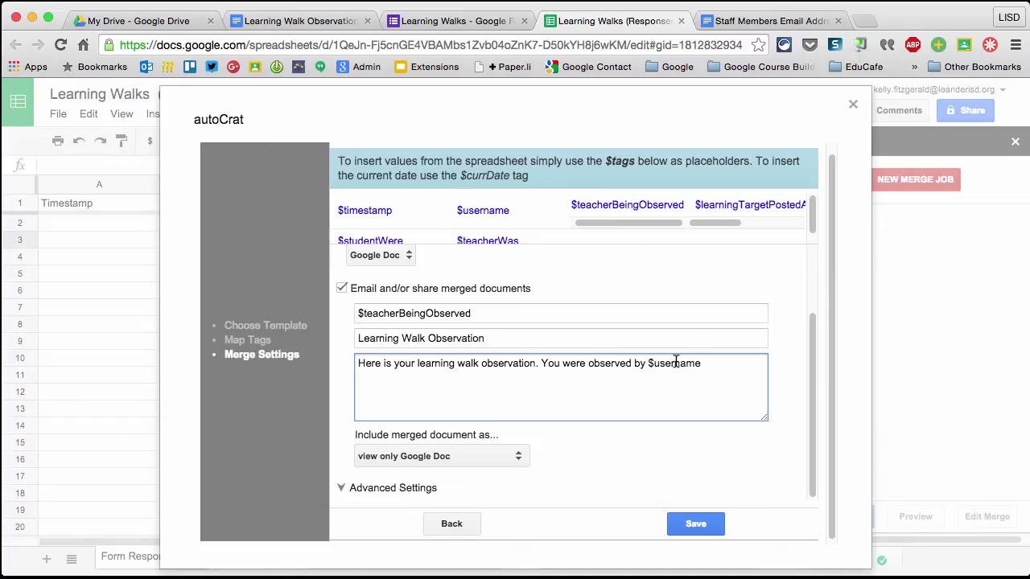
text(. Please take a moment to read your observation and make comments to the document.)
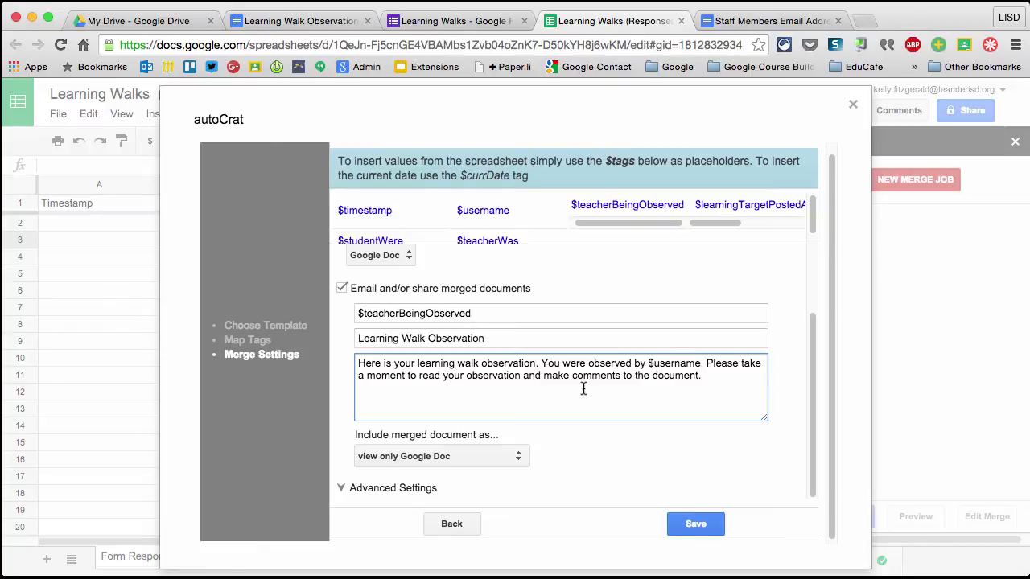
Include the merged document in the email as a commentable Google Doc.
click(473, 456)
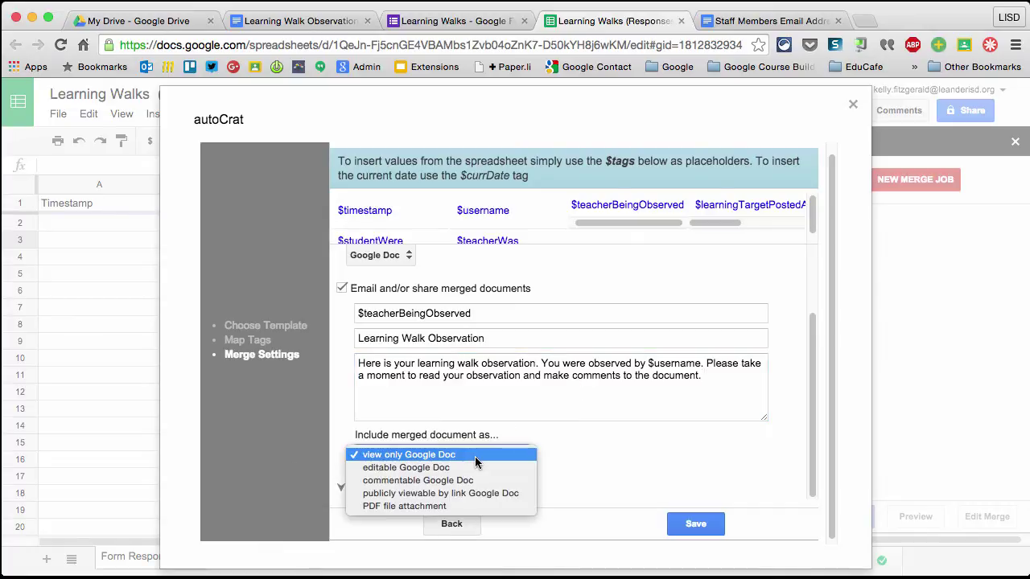
click(424, 483)
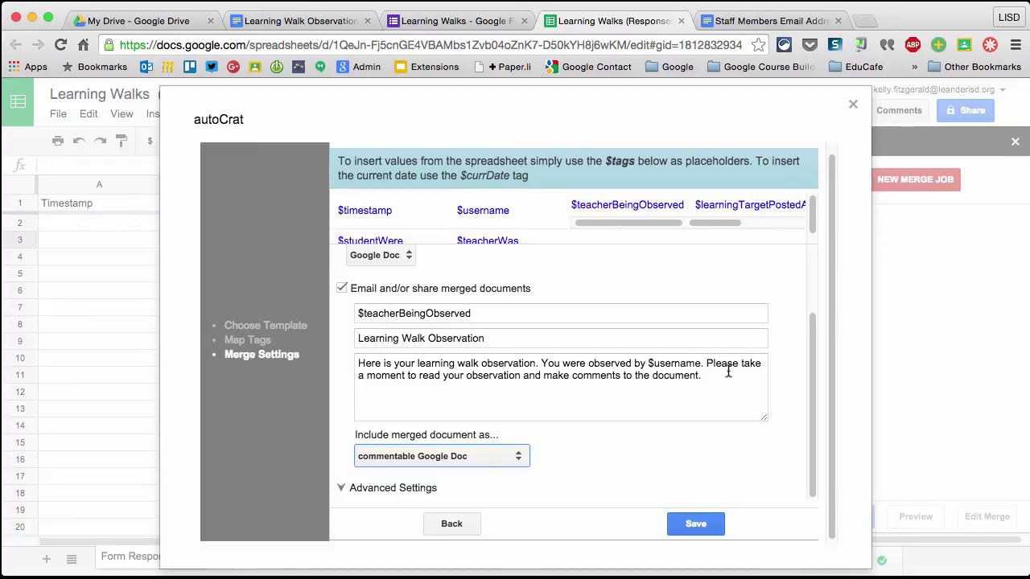
scroll(633, 413, down, 1)
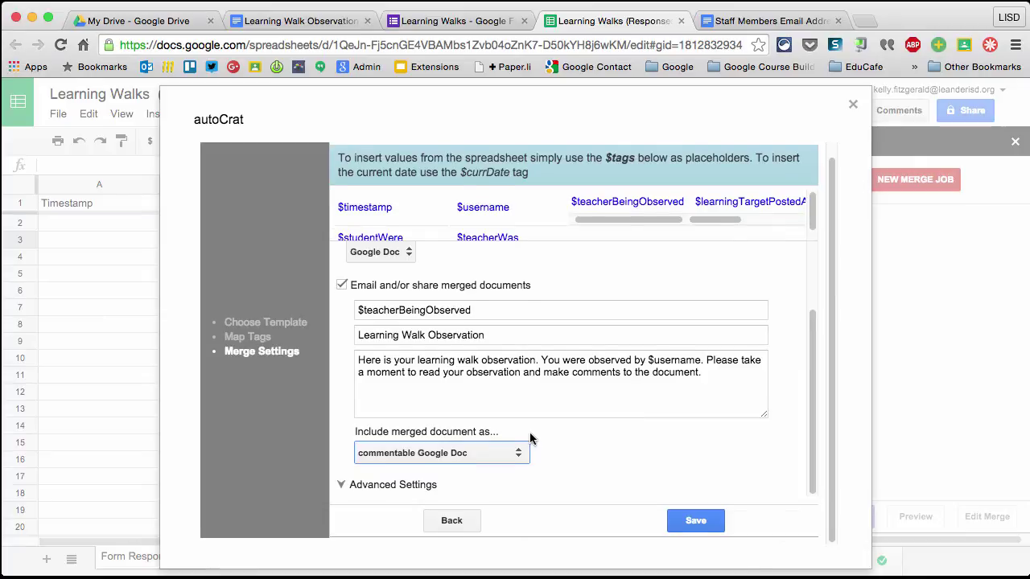
In Advanced Settings, enable 'Run autoCrat when new forms are submitted', leaving the folder unchosen.
click(342, 486)
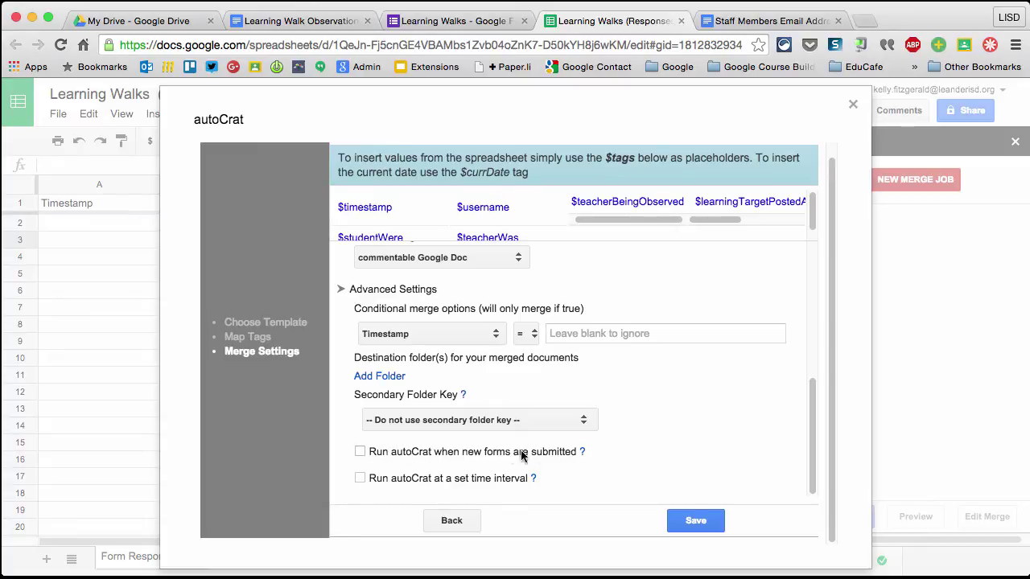
click(360, 453)
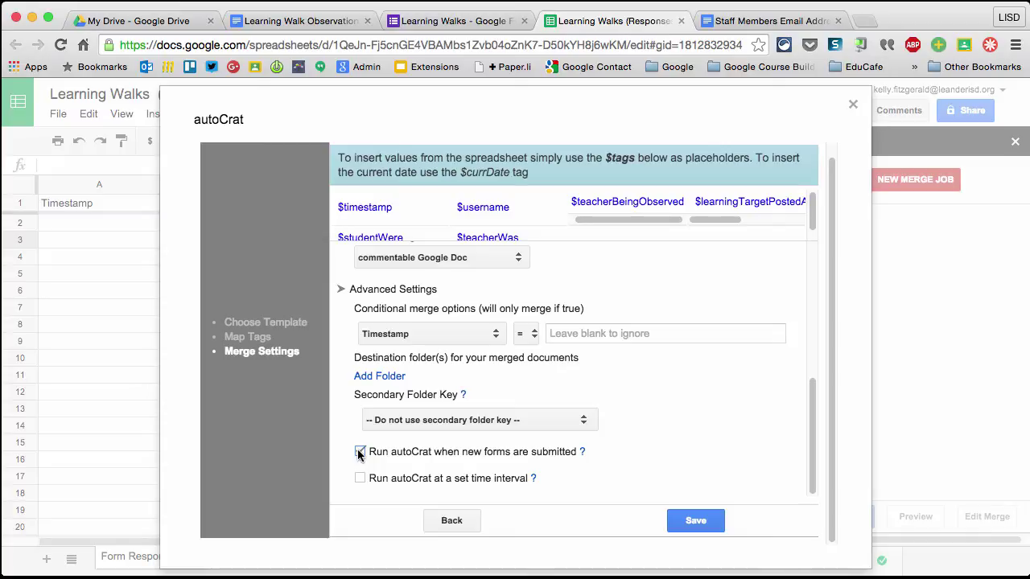
click(381, 375)
click(386, 530)
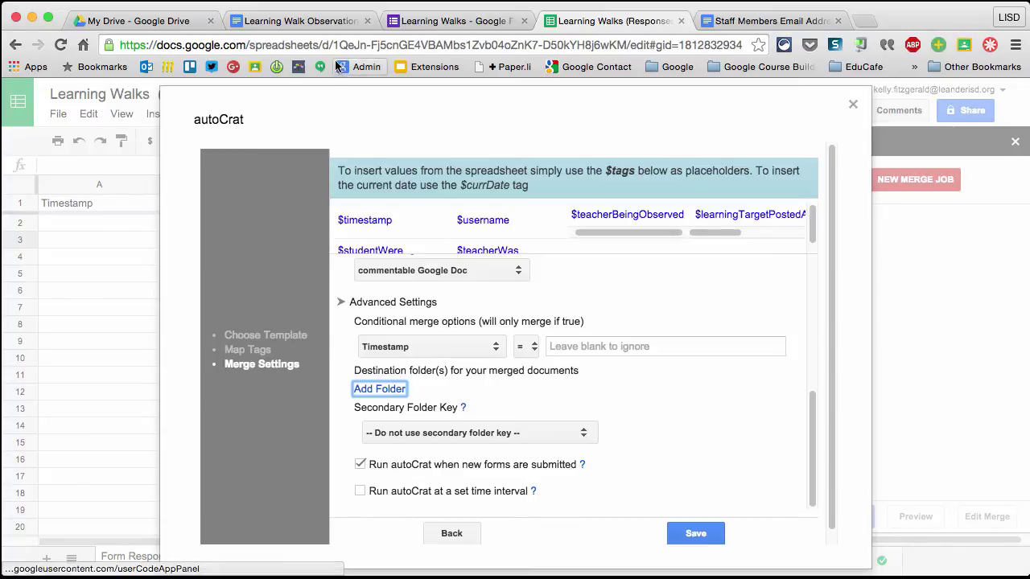
Create a new folder named 'Learning Walk Observation' in My Drive.
click(133, 22)
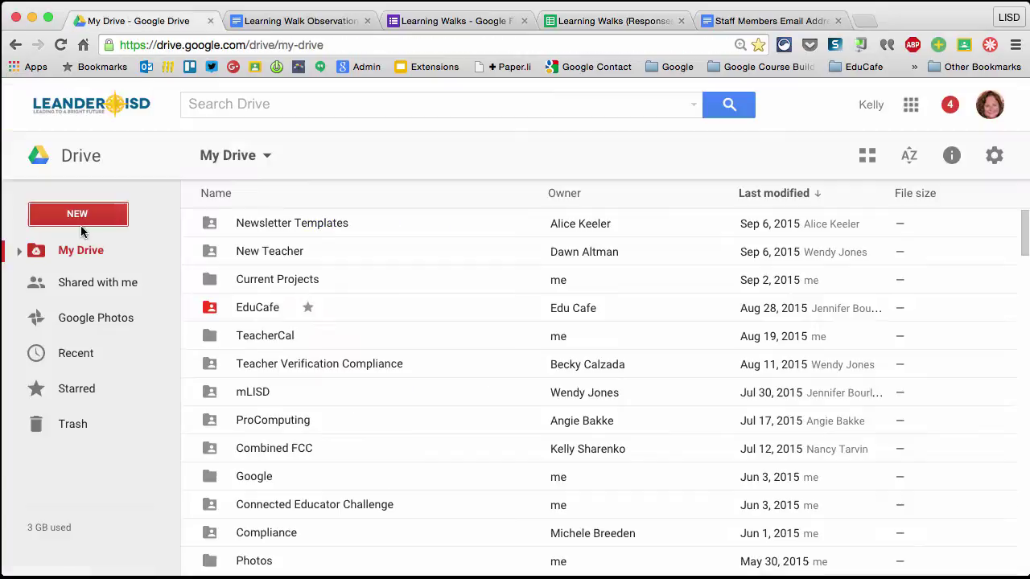
click(81, 217)
click(82, 249)
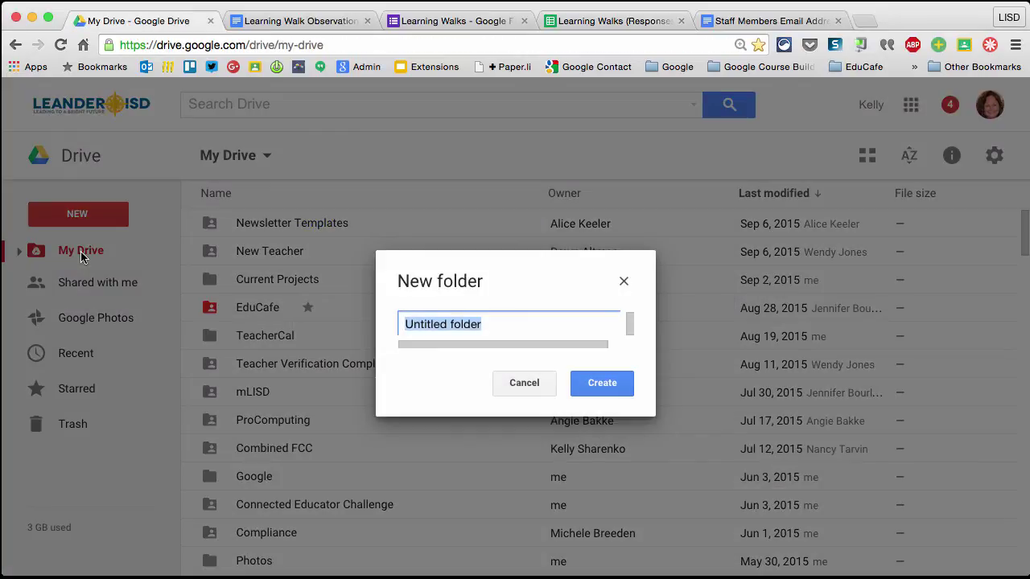
text(Learning Walk Observation)
click(623, 380)
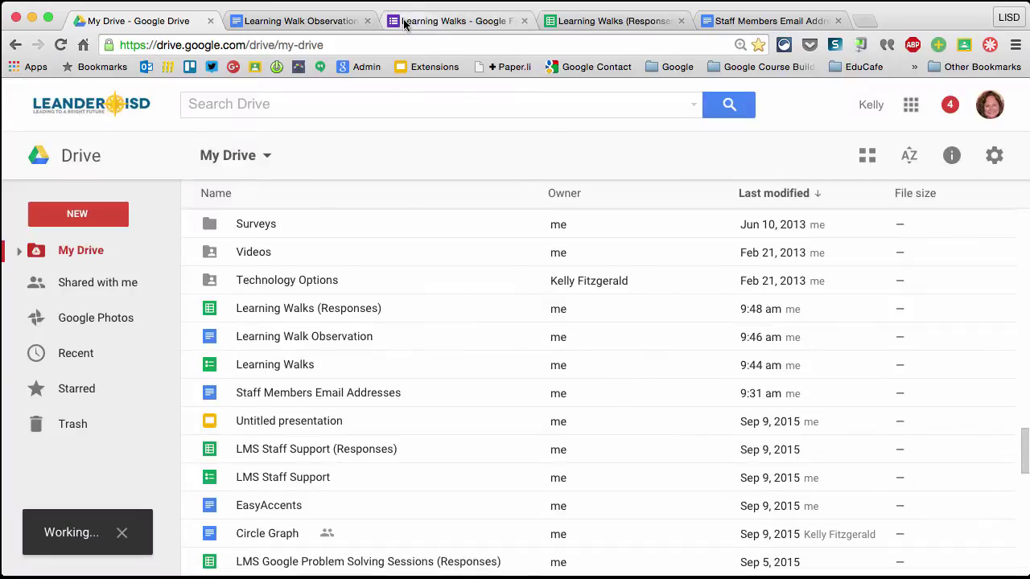
Set the merge's destination folder to Learning Walk Observations.
click(620, 20)
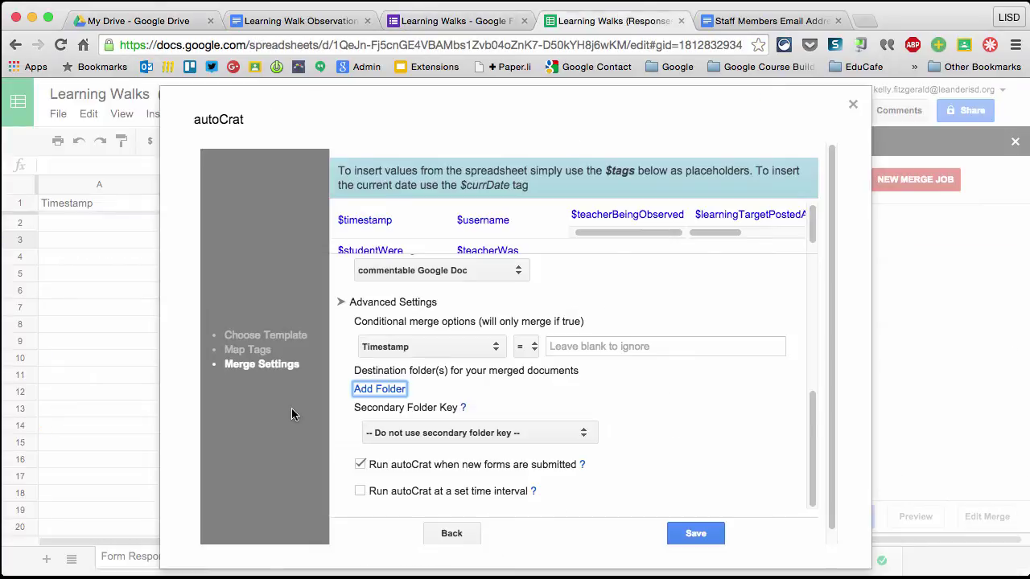
click(375, 394)
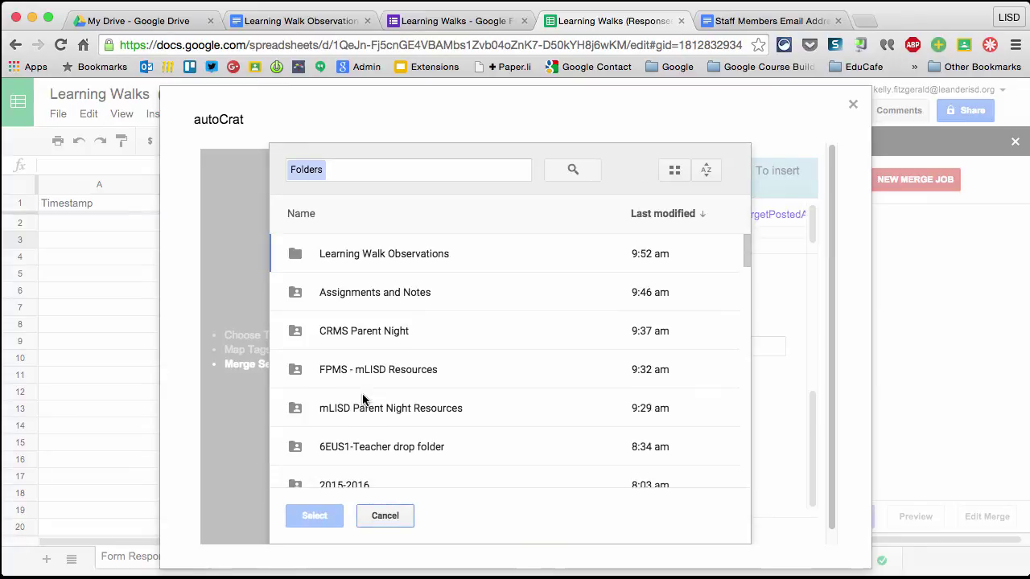
click(354, 255)
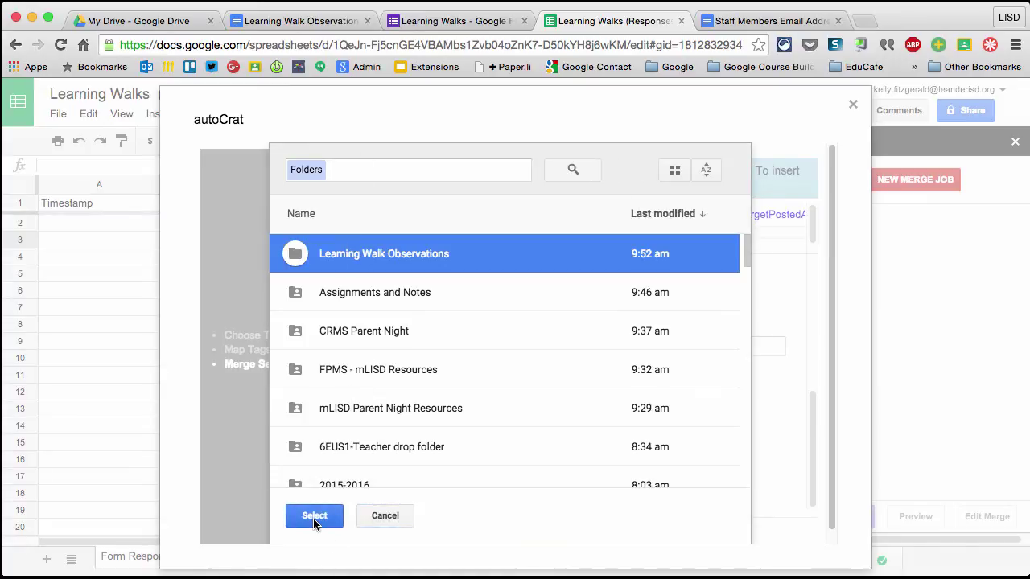
click(314, 515)
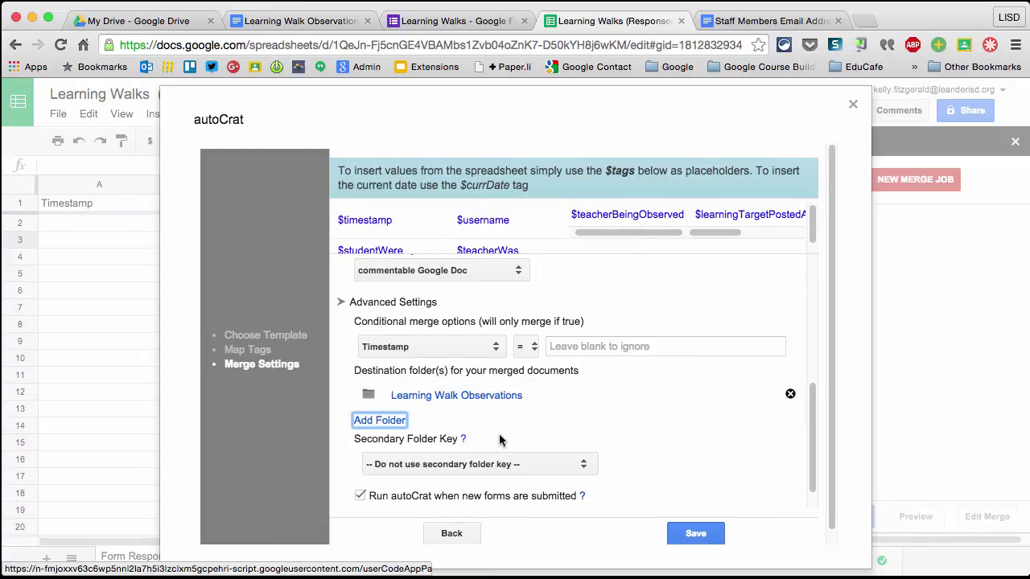
scroll(499, 438, down, 2)
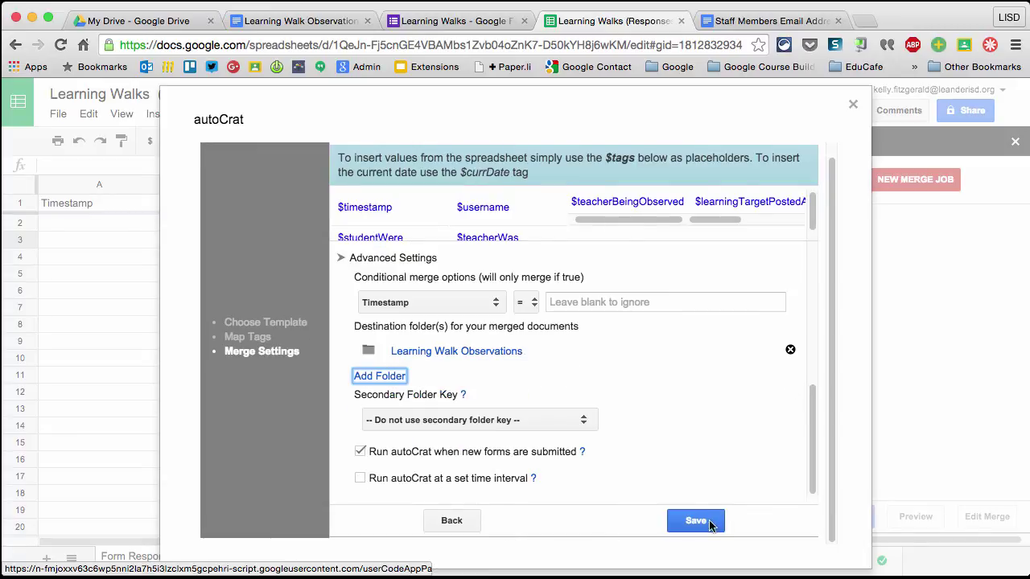
Save the Learning Walk Observations merge job and run it on both form responses.
click(695, 521)
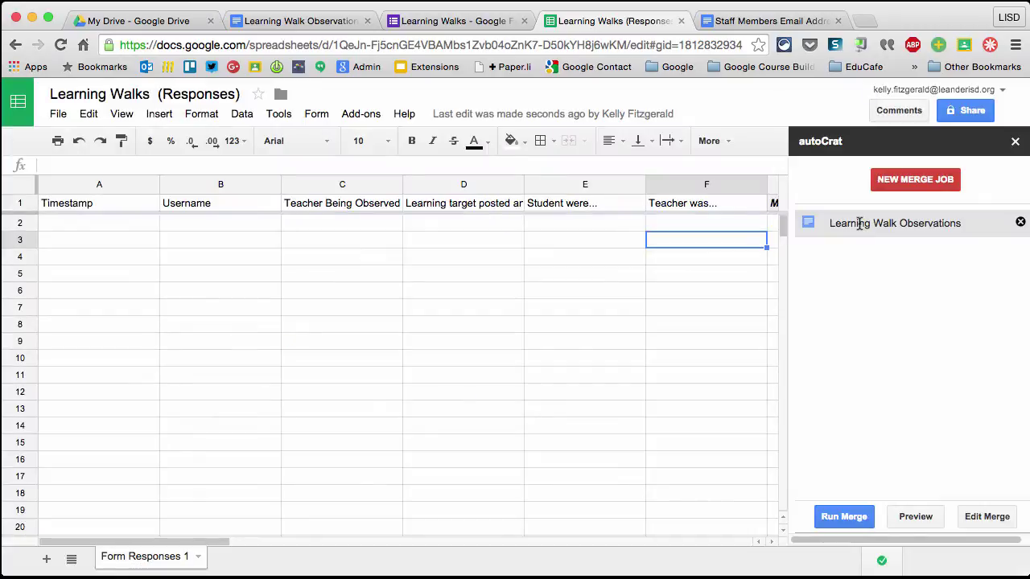
click(859, 223)
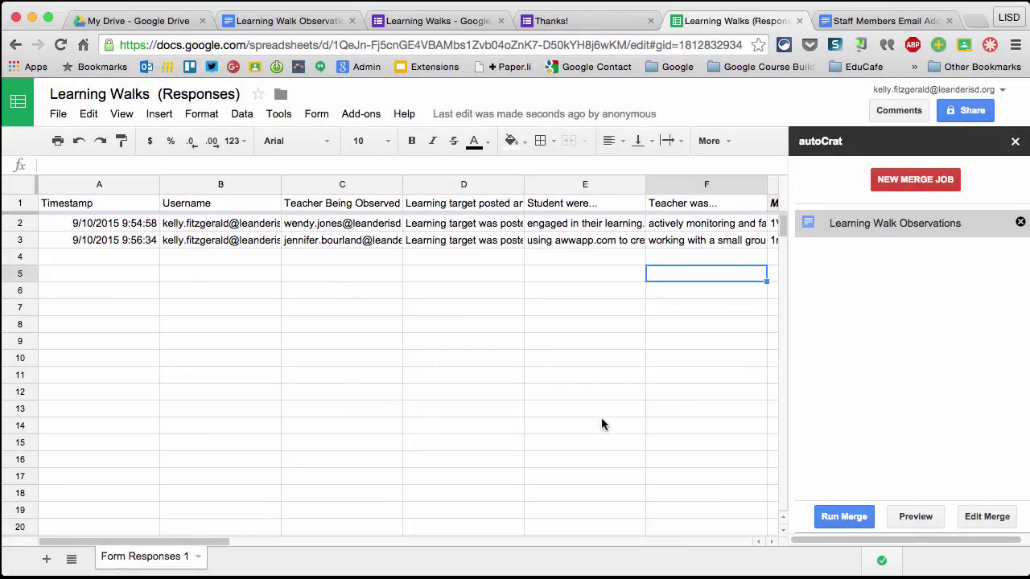
scroll(565, 337, right, 5)
scroll(565, 342, right, 3)
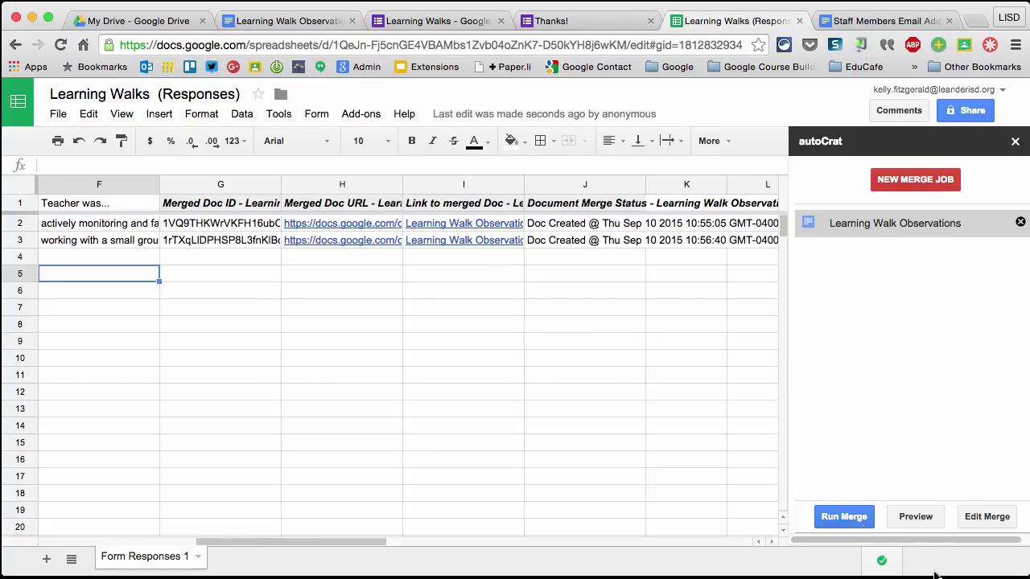
click(836, 516)
click(354, 225)
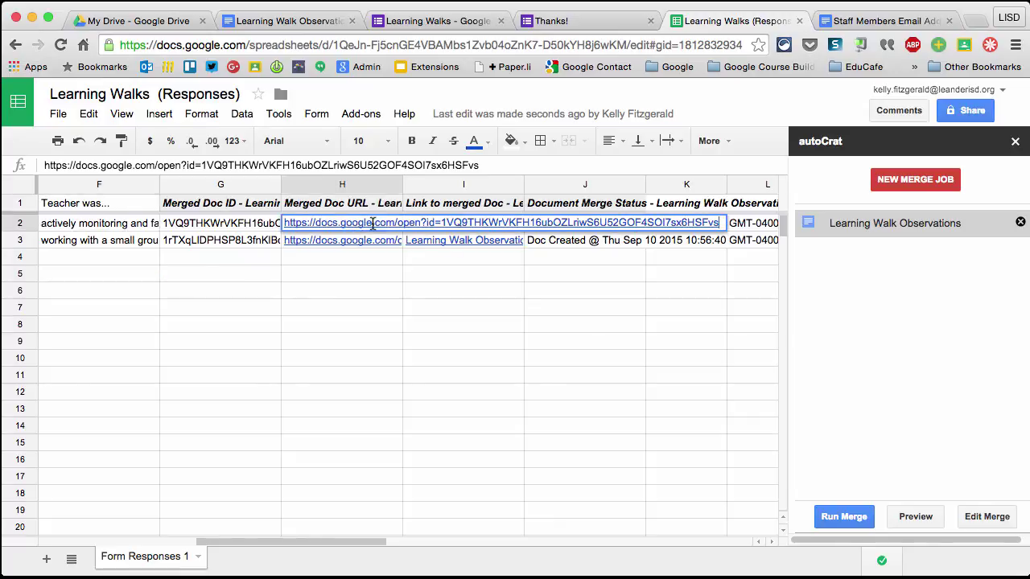
Open the first merged observation document from the link in cell H2.
click(373, 223)
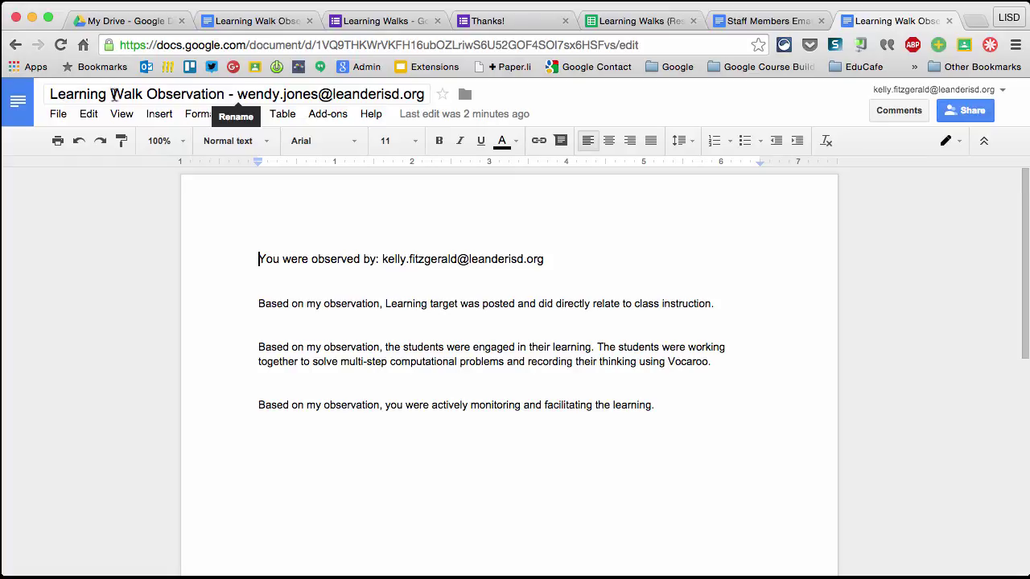